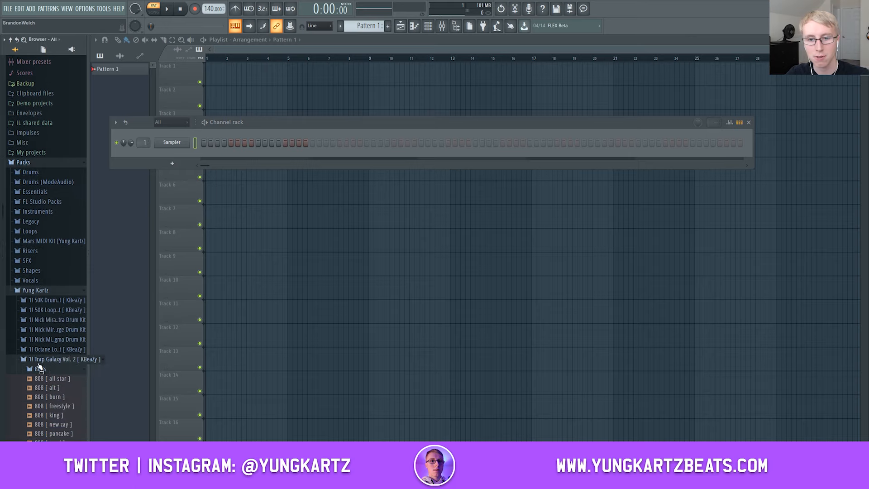
Place the money_made_me_149 loop from the 50K Loop Kit at bar 1 of Track 1 and set the tempo to 149 BPM.
{"action": "left_click", "coordinate": [54, 255]}
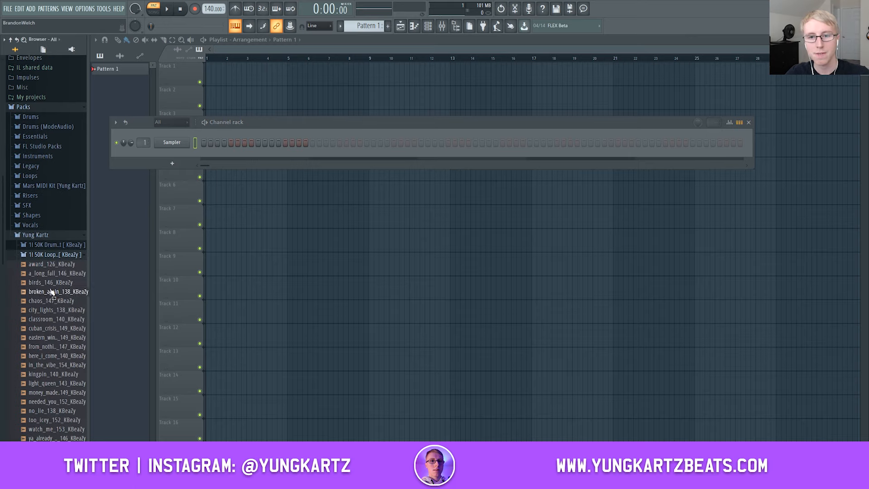
{"action": "scroll", "coordinate": [54, 290], "scroll_direction": "down", "scroll_amount": 2}
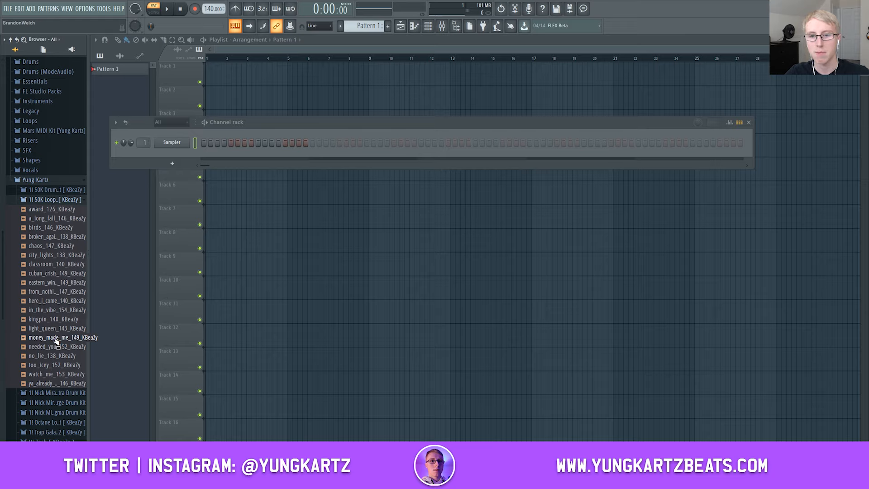
{"action": "left_click_drag", "start_coordinate": [55, 341], "coordinate": [210, 73]}
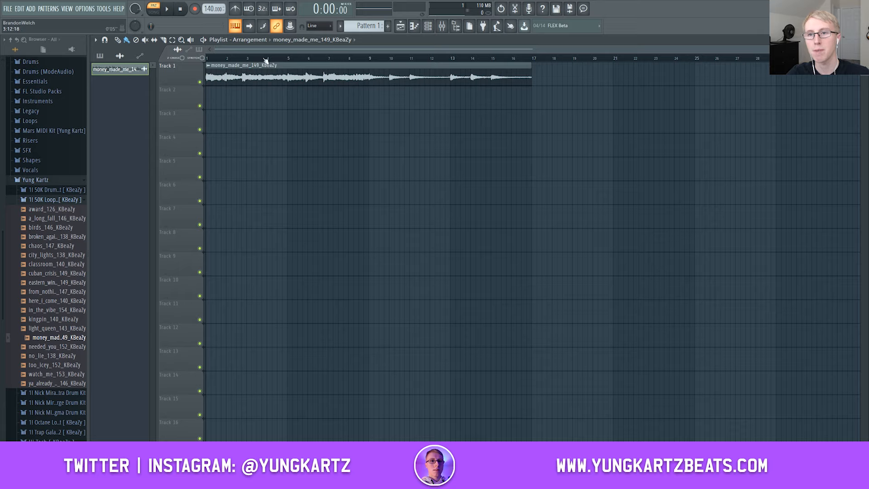
{"action": "left_click_drag", "start_coordinate": [213, 10], "coordinate": [213, 5]}
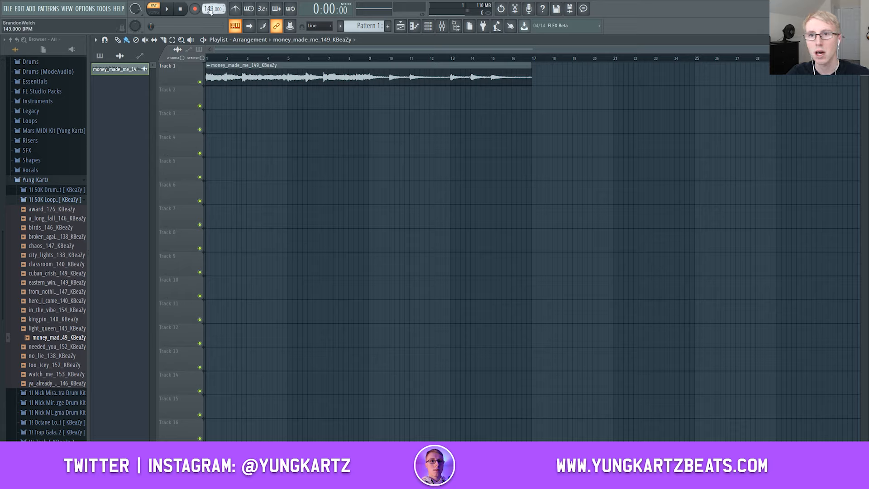
{"action": "key", "text": "Return"}
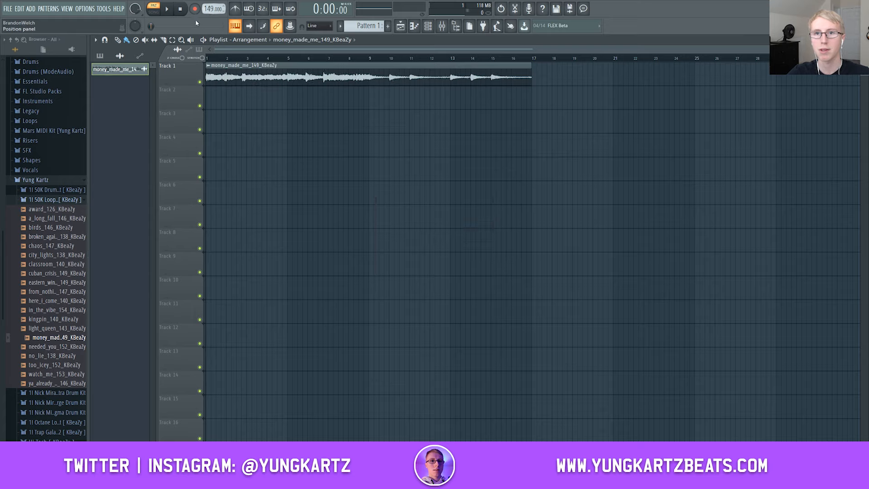
Switch playback to song mode and listen to the loop with the channel rack open.
{"action": "left_click", "coordinate": [159, 13]}
{"action": "key", "text": "space"}
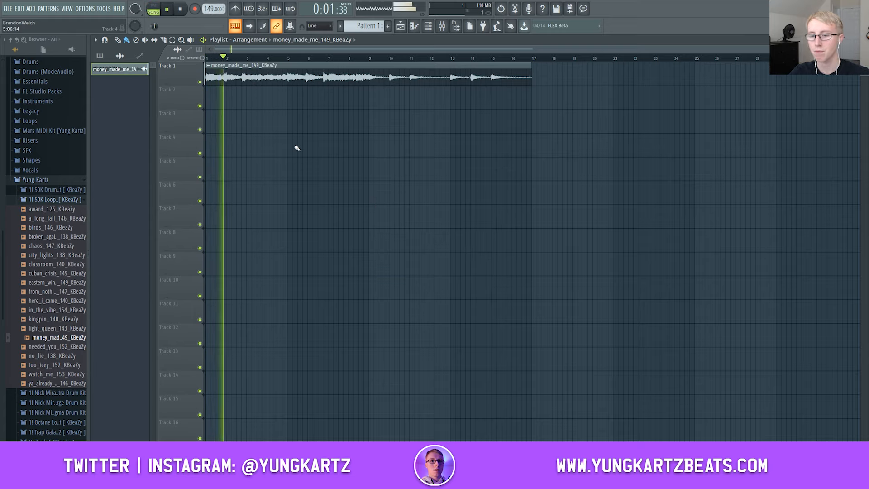
{"action": "key", "text": "F6"}
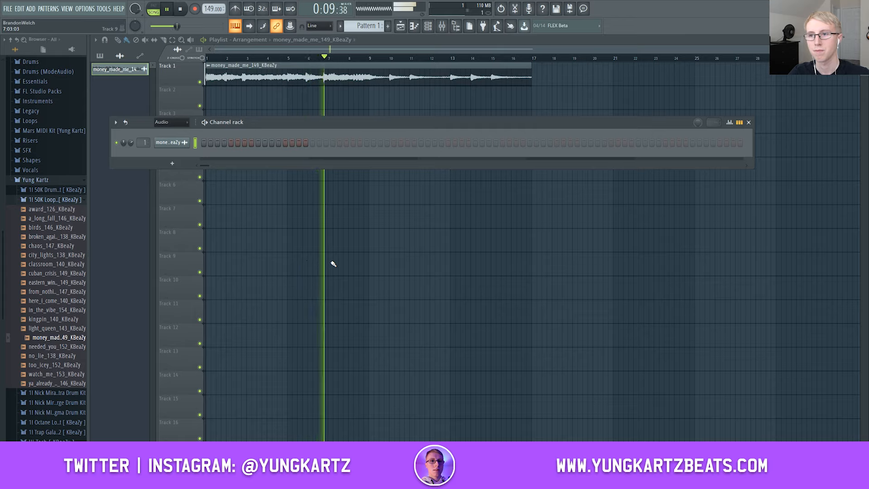
{"action": "key", "text": "space"}
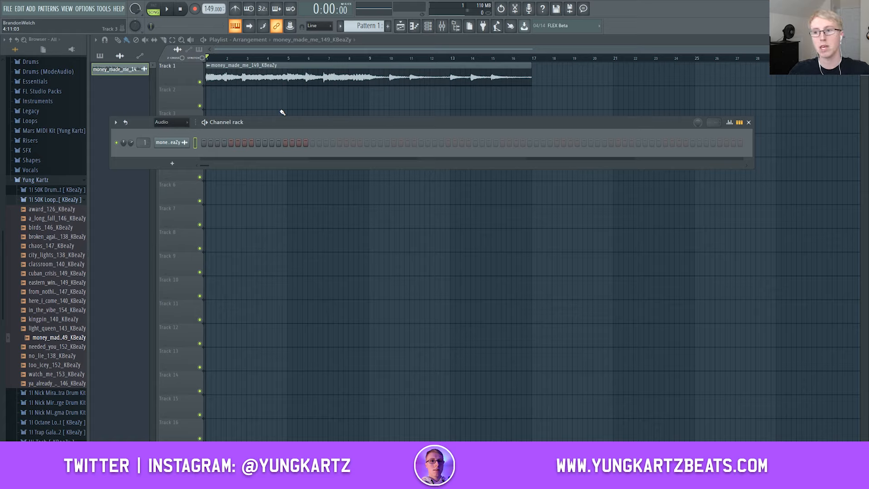
Add the clap [ loud ] sample from the Trap Galaxy Vol. 2 Claps folder to the channel rack.
{"action": "left_click", "coordinate": [78, 200]}
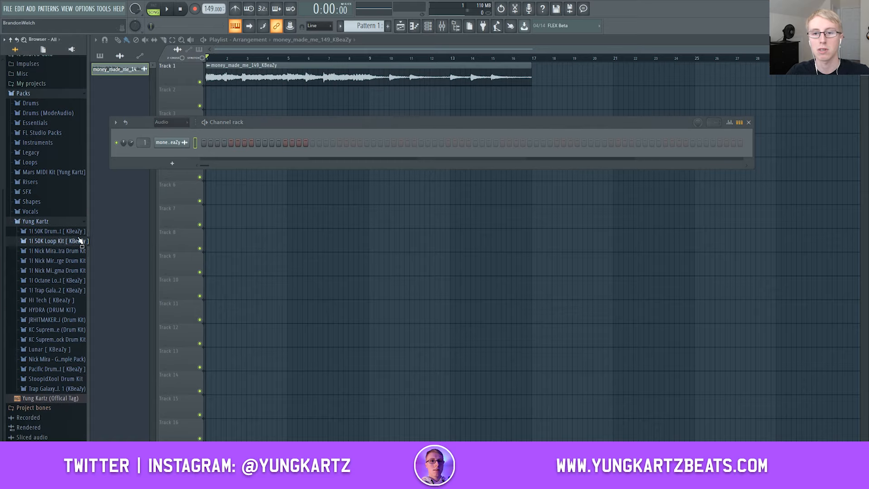
{"action": "left_click", "coordinate": [58, 291]}
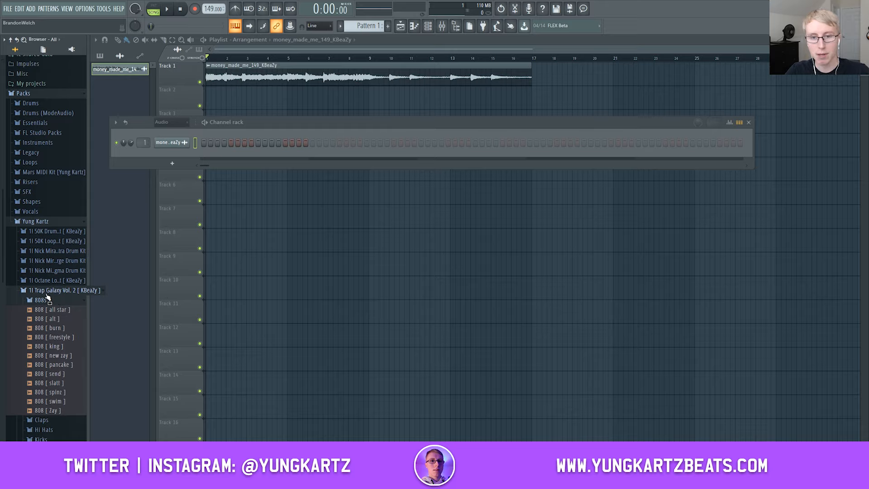
{"action": "left_click", "coordinate": [45, 300]}
{"action": "left_click", "coordinate": [45, 311]}
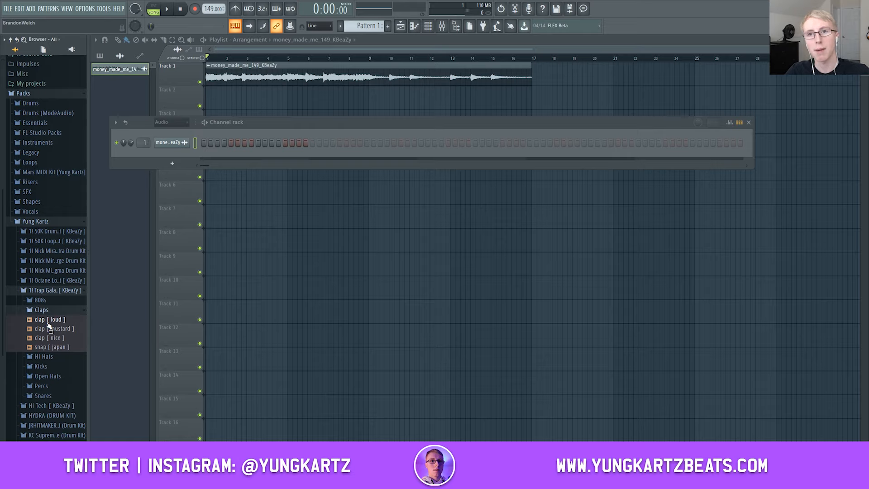
{"action": "left_click_drag", "start_coordinate": [48, 322], "coordinate": [179, 168]}
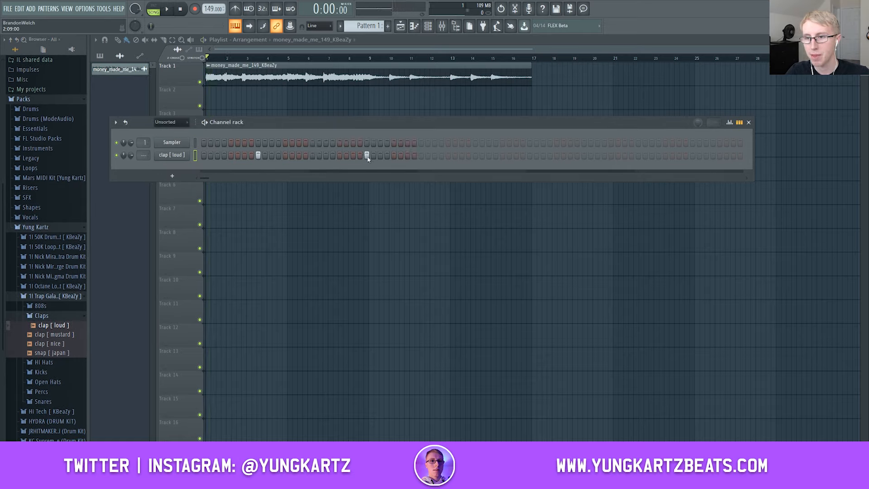
Repeat the clap [ loud ] hit on beat 3 of every bar across eight bars in the piano roll.
{"action": "right_click", "coordinate": [172, 155]}
{"action": "left_click", "coordinate": [208, 158]}
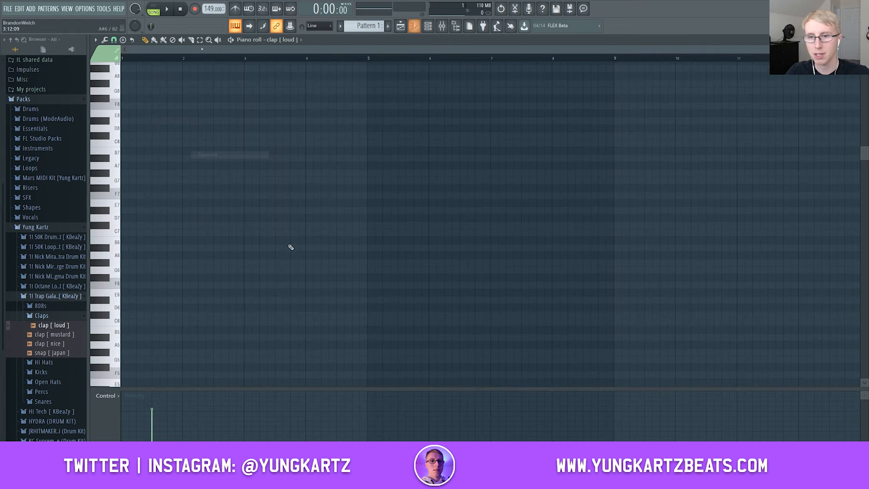
{"action": "scroll", "coordinate": [295, 263], "scroll_direction": "down", "scroll_amount": 2}
{"action": "key", "text": "ctrl+a"}
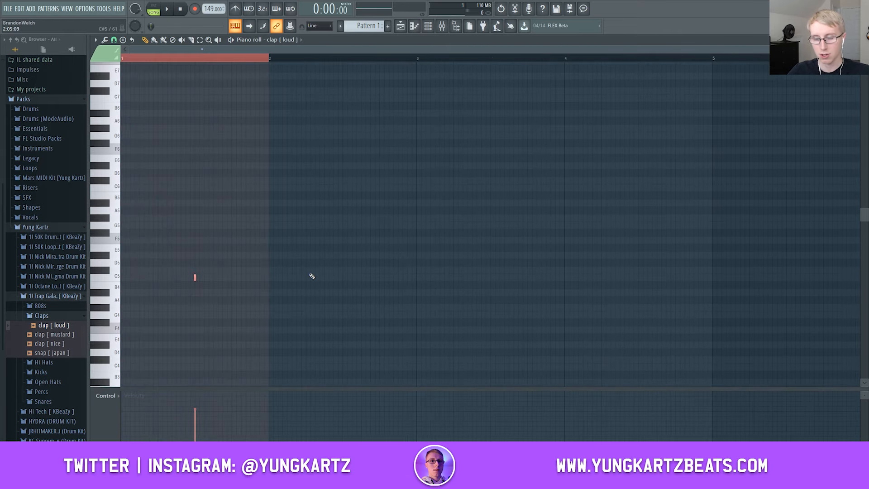
{"action": "key", "text": "ctrl+b"}
{"action": "key", "text": "ctrl+b"}
{"action": "key", "text": "ctrl+b"}
{"action": "key", "text": "ctrl+b"}
{"action": "key", "text": "ctrl+b"}
{"action": "key", "text": "ctrl+b"}
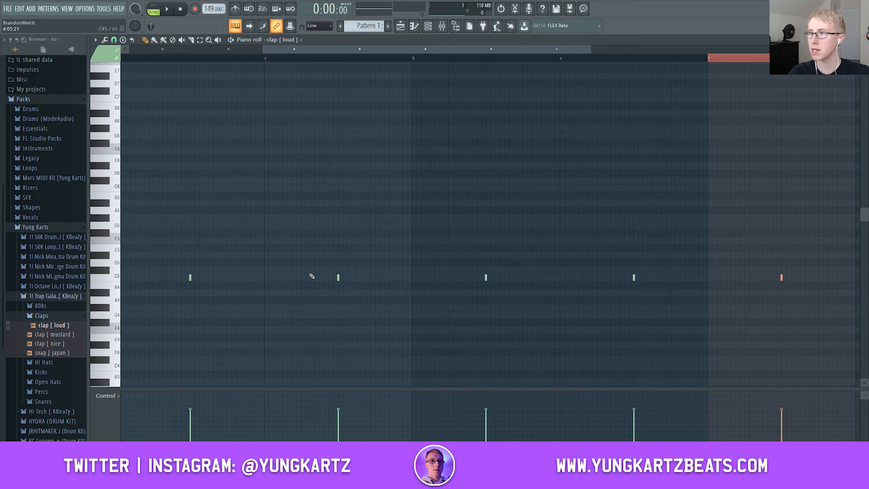
{"action": "key", "text": "ctrl+b"}
{"action": "scroll", "coordinate": [494, 188], "scroll_direction": "down", "scroll_amount": 3}
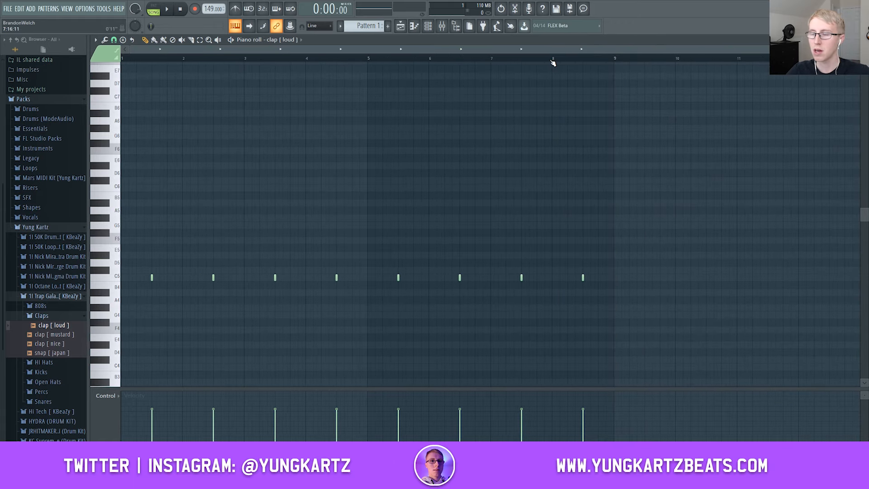
Raise the velocity of all eight clap notes to the maximum.
{"action": "key", "text": "ctrl+a"}
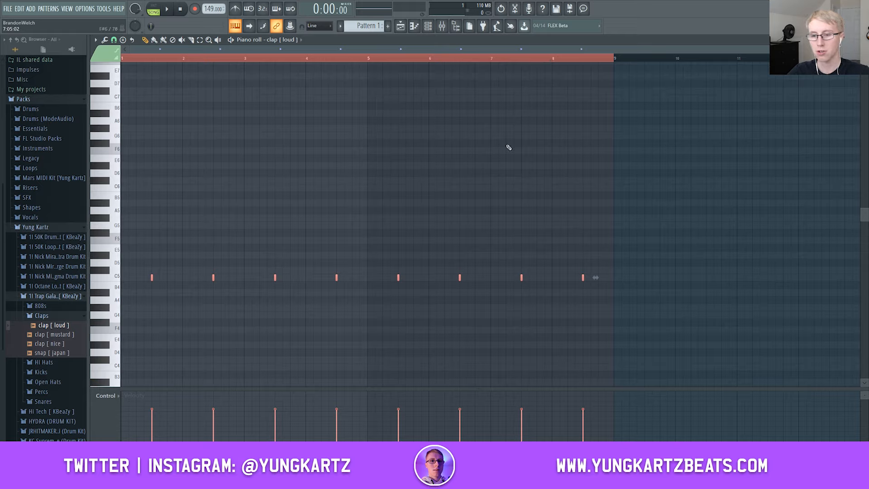
{"action": "scroll", "coordinate": [509, 147], "scroll_direction": "up", "scroll_amount": 3}
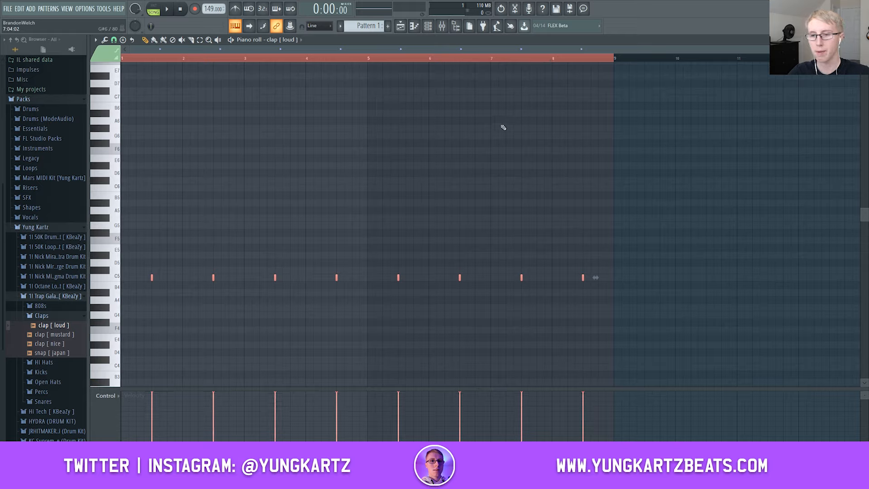
{"action": "left_click", "coordinate": [172, 58]}
{"action": "key", "text": "space"}
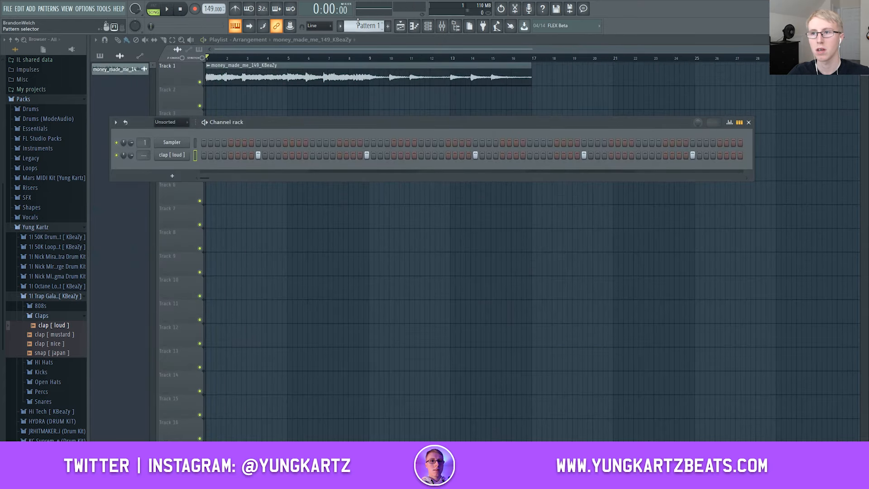
Place Pattern 1 at bar 1 of Track 2 and play the arrangement.
{"action": "left_click", "coordinate": [358, 23]}
{"action": "left_click", "coordinate": [209, 99]}
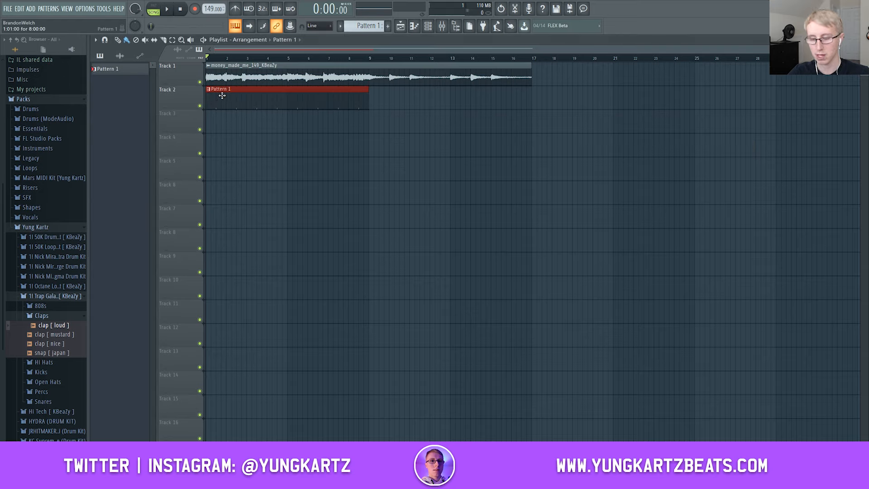
{"action": "left_click", "coordinate": [428, 26]}
{"action": "key", "text": "space"}
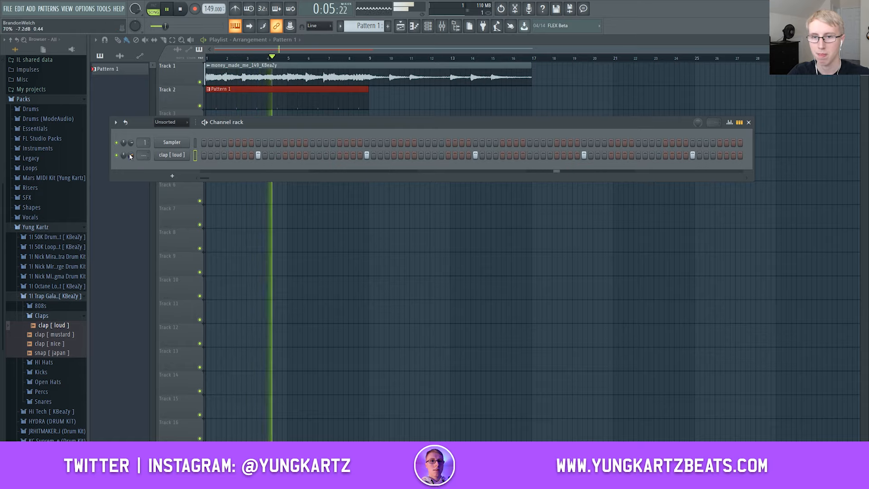
Delete the unused Sampler channel and route the clap [ loud ] channel to mixer track 2.
{"action": "left_click", "coordinate": [172, 123]}
{"action": "left_click", "coordinate": [158, 131]}
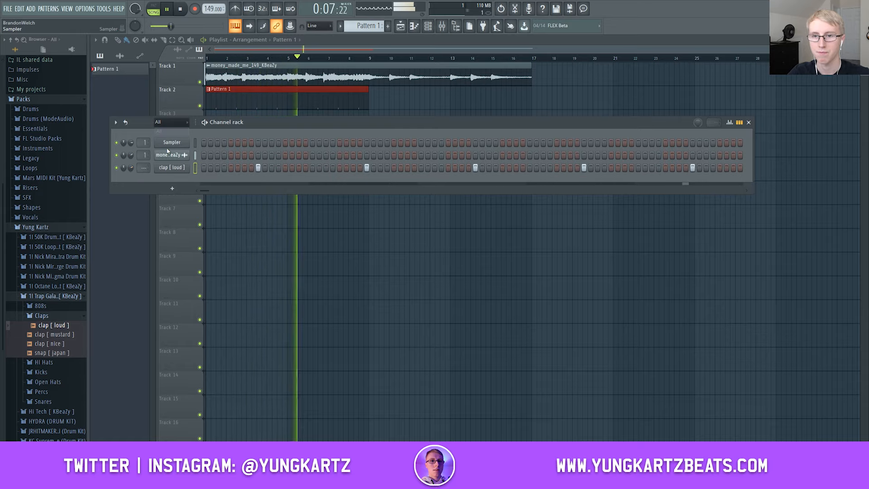
{"action": "right_click", "coordinate": [183, 142]}
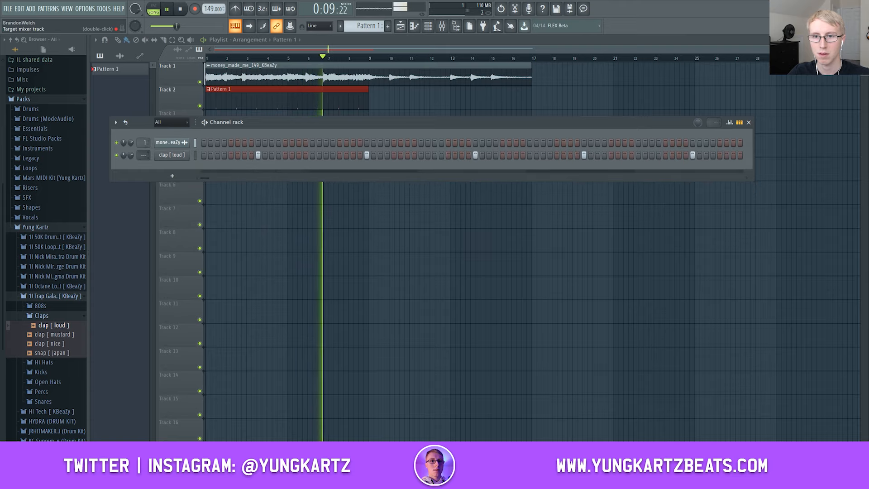
{"action": "key", "text": "space"}
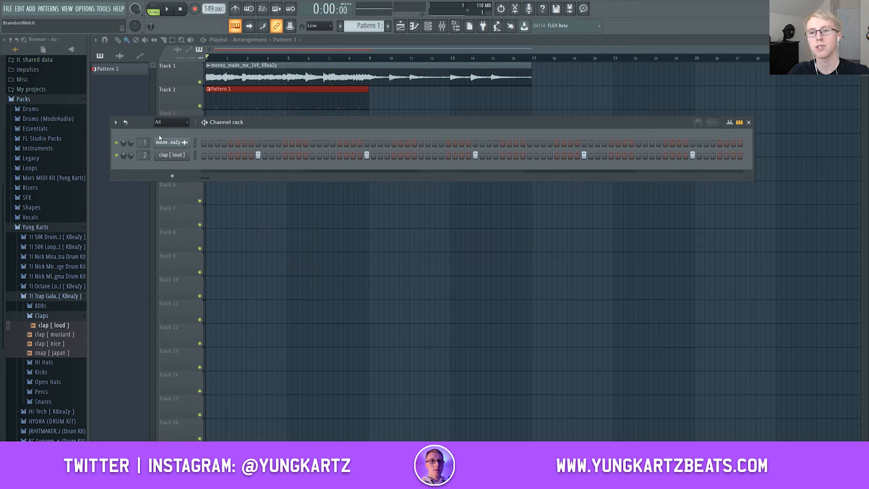
Add the hi hat [ lit ] sample from the Trap Galaxy Vol. 2 Hi Hats folder as a channel and fill every two steps.
{"action": "left_click", "coordinate": [45, 316]}
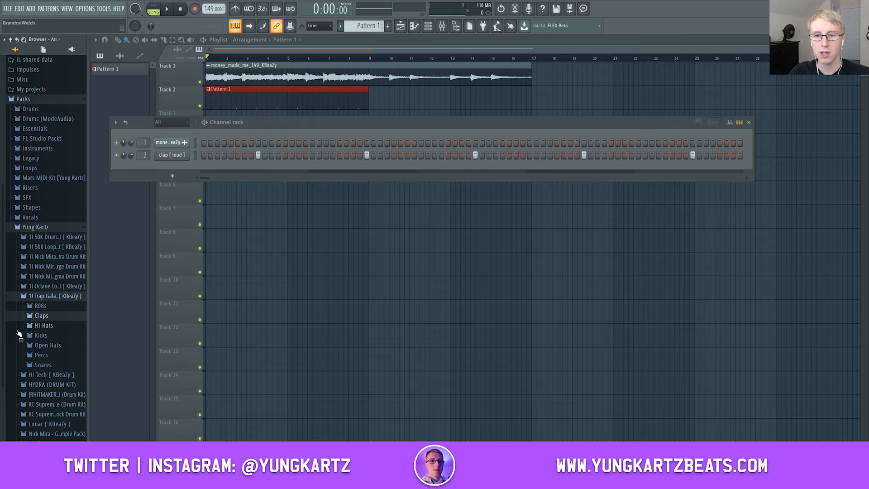
{"action": "left_click", "coordinate": [32, 326]}
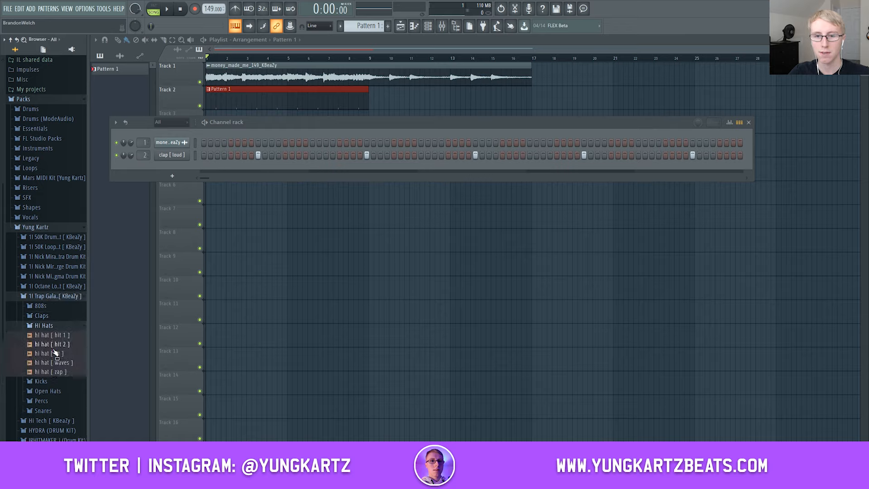
{"action": "key", "text": "space"}
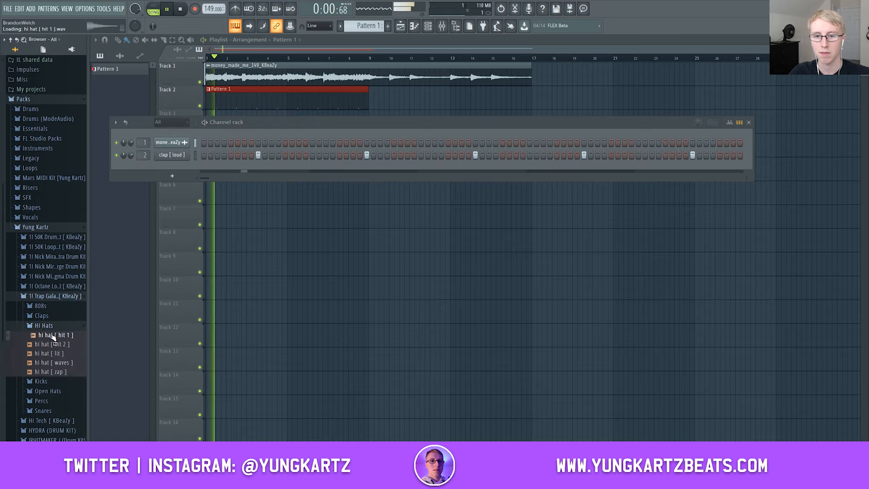
{"action": "left_click", "coordinate": [47, 353]}
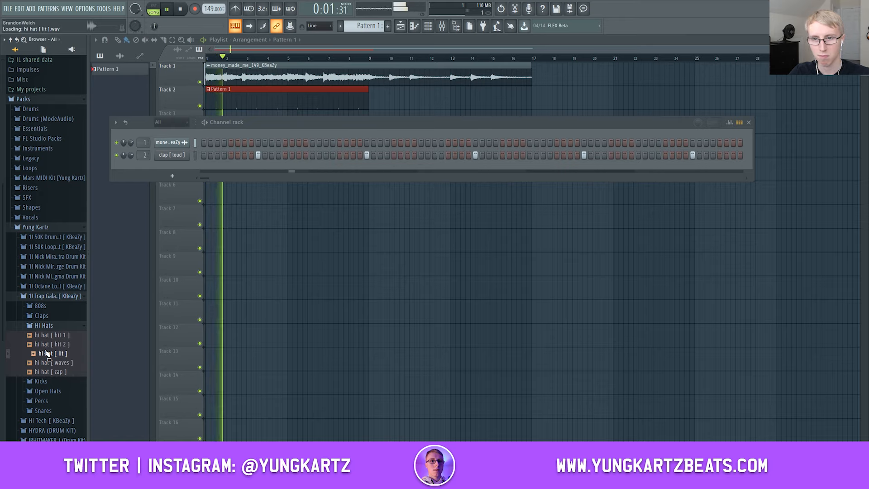
{"action": "key", "text": "space"}
{"action": "left_click_drag", "start_coordinate": [48, 354], "coordinate": [143, 163]}
{"action": "right_click", "coordinate": [175, 168]}
{"action": "left_click", "coordinate": [307, 192]}
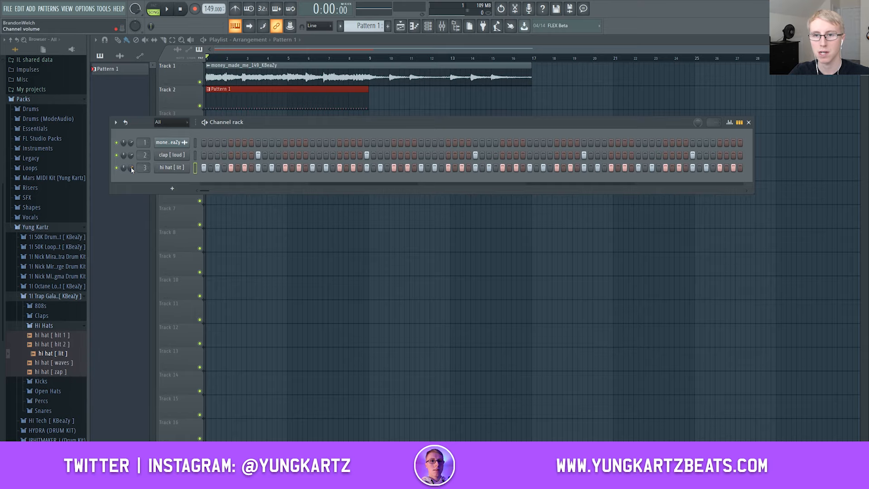
Open the hi hat [ lit ] notes in the piano roll and choose a snap setting.
{"action": "right_click", "coordinate": [163, 167]}
{"action": "left_click", "coordinate": [201, 168]}
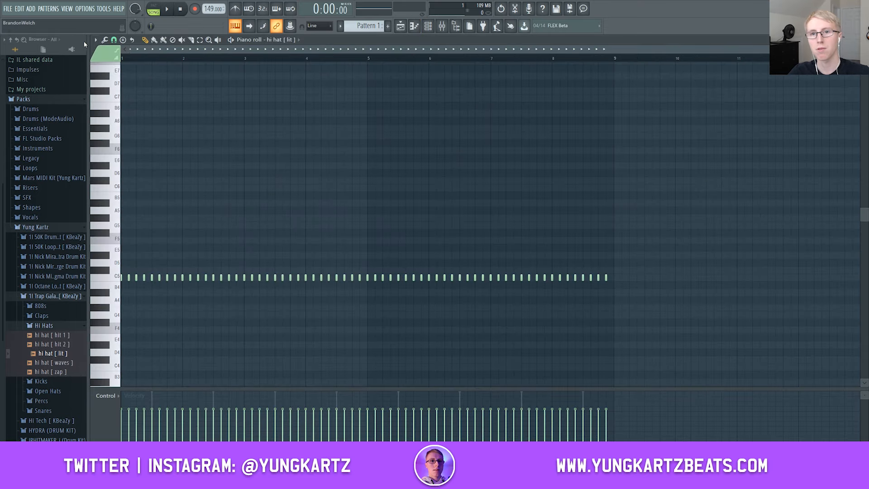
{"action": "left_click", "coordinate": [114, 40]}
{"action": "left_click", "coordinate": [126, 101]}
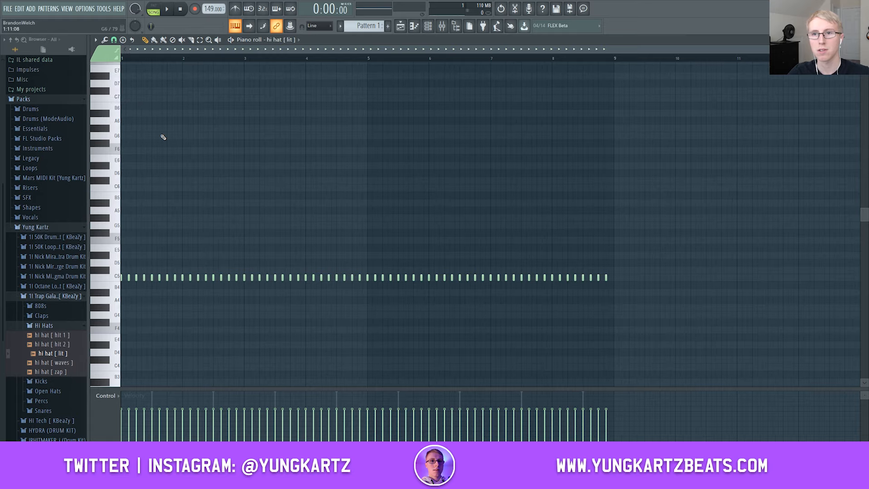
Play the arrangement, then add two extra C5 hi-hat notes after beat 2 of bar 1 to form a fast roll.
{"action": "key", "text": "space"}
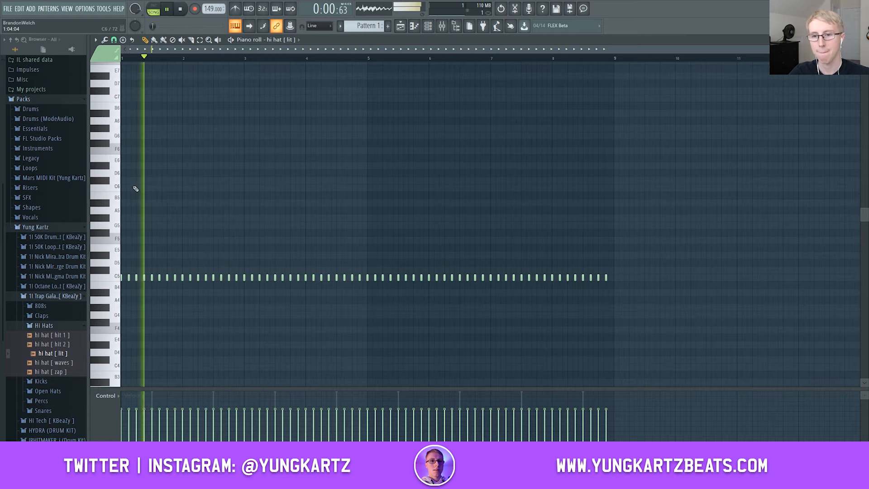
{"action": "scroll", "coordinate": [139, 183], "scroll_direction": "up", "scroll_amount": 3, "text": "ctrl"}
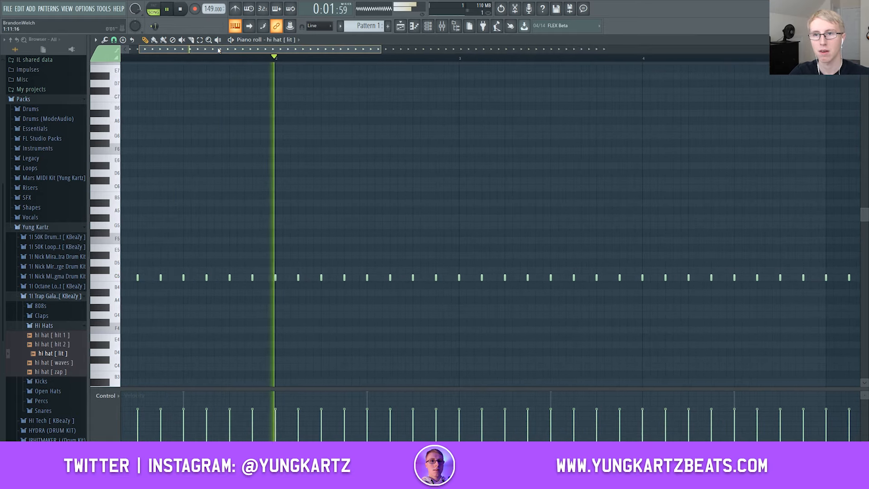
{"action": "scroll", "coordinate": [185, 177], "scroll_direction": "down", "scroll_amount": 2, "text": "ctrl"}
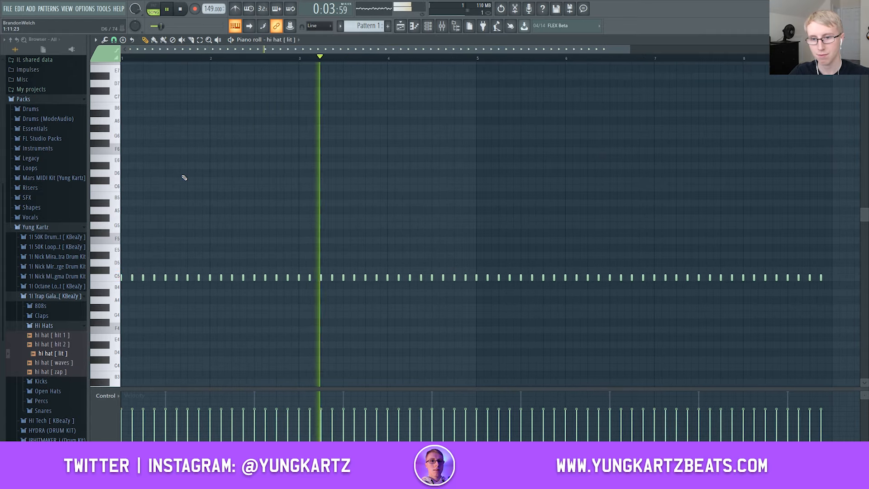
{"action": "scroll", "coordinate": [128, 240], "scroll_direction": "up", "scroll_amount": 2, "text": "ctrl"}
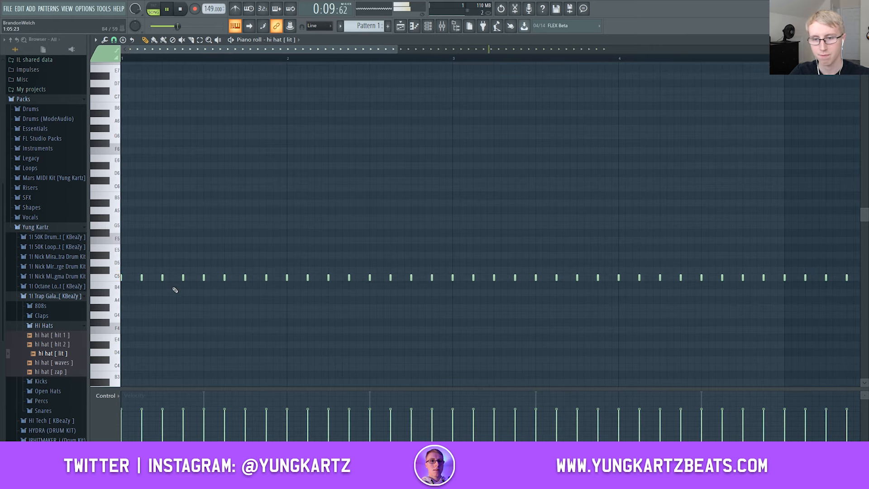
{"action": "key", "text": "space"}
{"action": "key", "text": "space"}
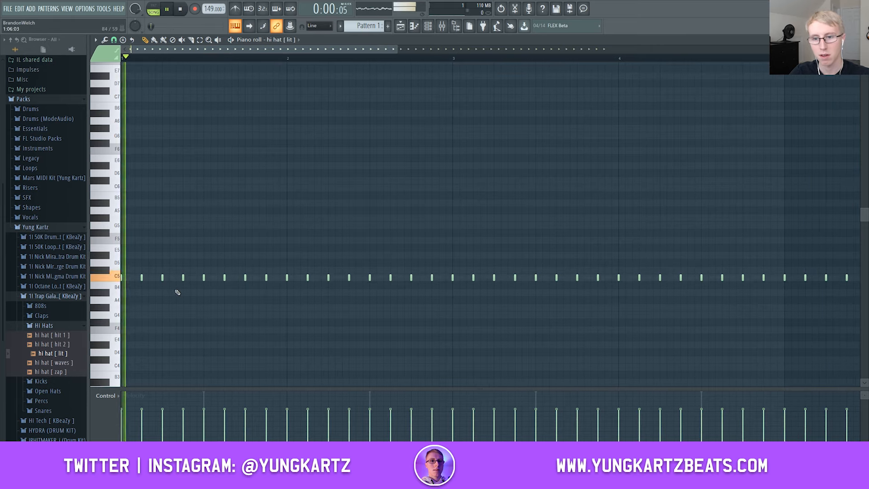
{"action": "left_click", "coordinate": [169, 277]}
{"action": "left_click", "coordinate": [177, 277]}
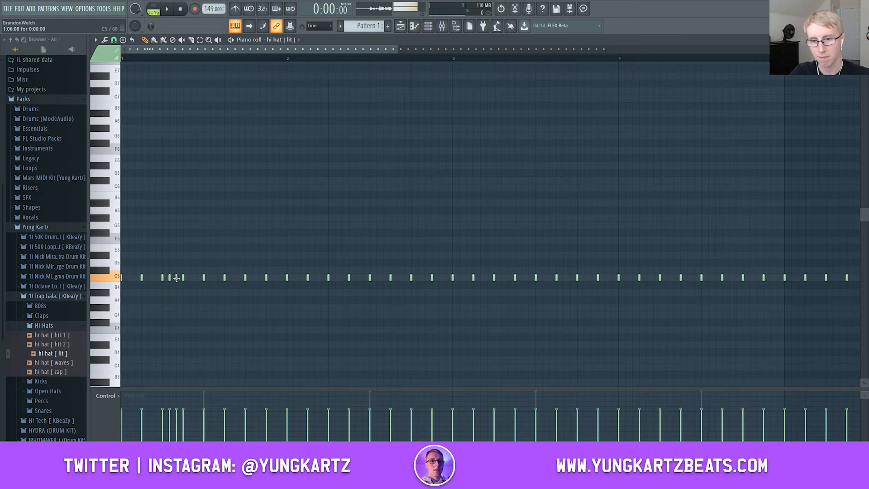
Add the same two-note C5 hi-hat roll after beat 2 of bar 3.
{"action": "left_click_drag", "start_coordinate": [352, 50], "coordinate": [384, 50]}
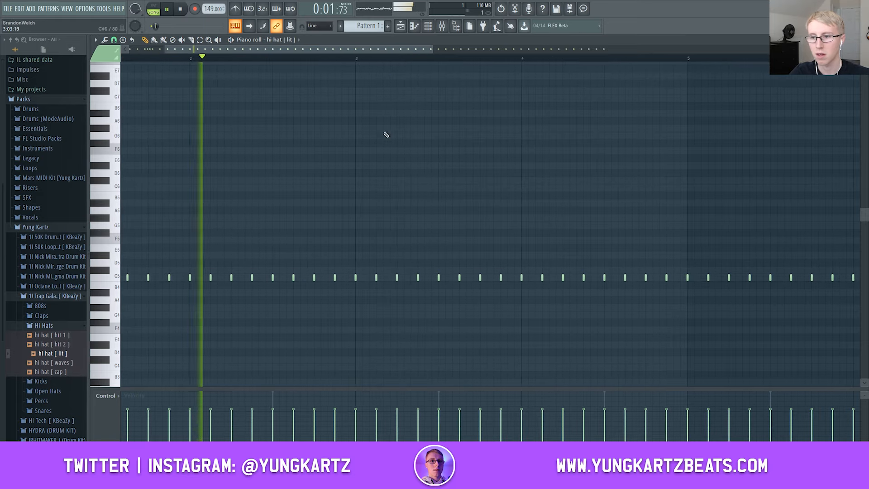
{"action": "left_click", "coordinate": [404, 277]}
{"action": "left_click", "coordinate": [410, 277]}
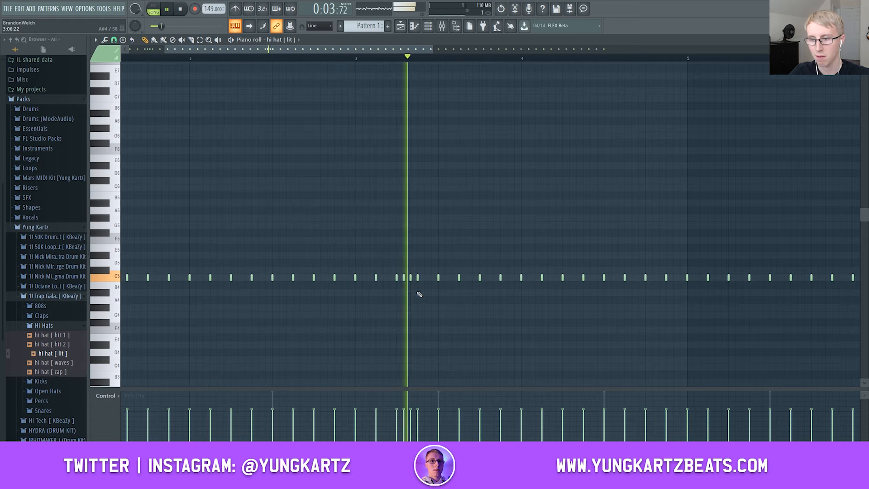
{"action": "left_click_drag", "start_coordinate": [363, 49], "coordinate": [399, 49]}
{"action": "scroll", "coordinate": [398, 49], "scroll_direction": "down", "scroll_amount": 3}
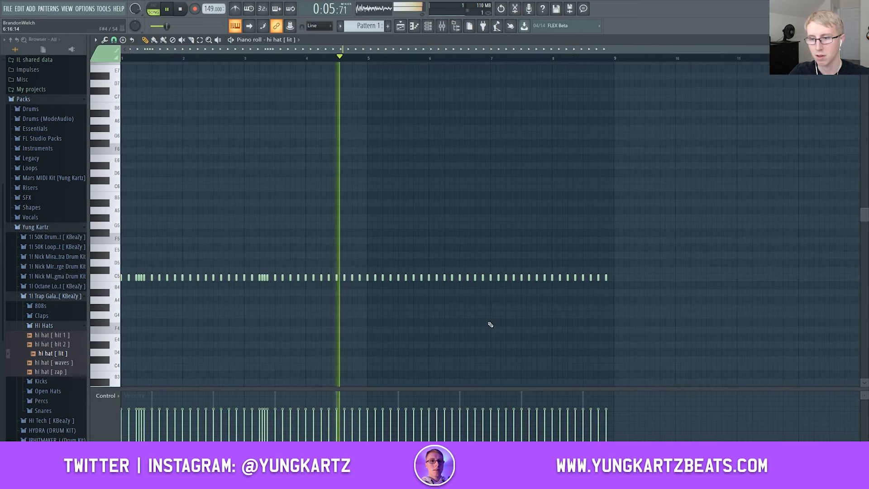
Stop playback and delete all hi-hat notes from bar 5 onward.
{"action": "key", "text": "space"}
{"action": "left_click", "coordinate": [200, 40]}
{"action": "left_click_drag", "start_coordinate": [672, 316], "coordinate": [365, 232]}
{"action": "key", "text": "Delete"}
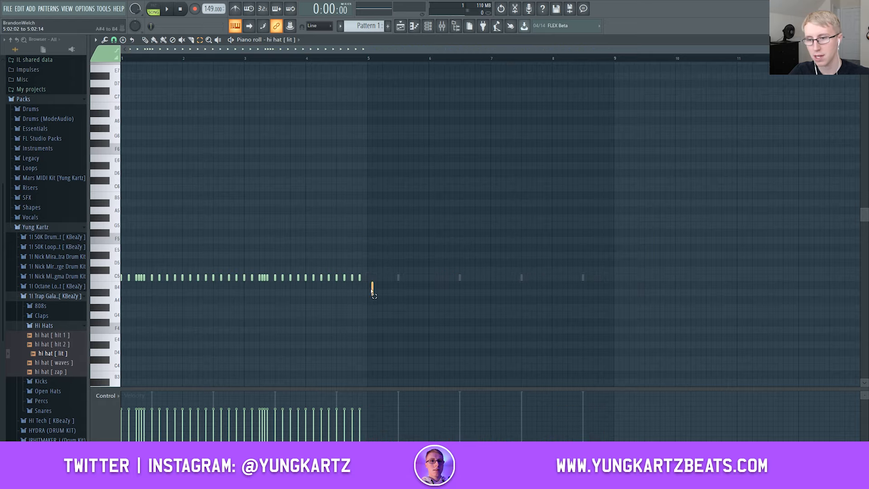
Select the hi-hat notes in bars 1 to 4 and duplicate them into bars 5 to 8.
{"action": "left_click_drag", "start_coordinate": [373, 296], "coordinate": [122, 259]}
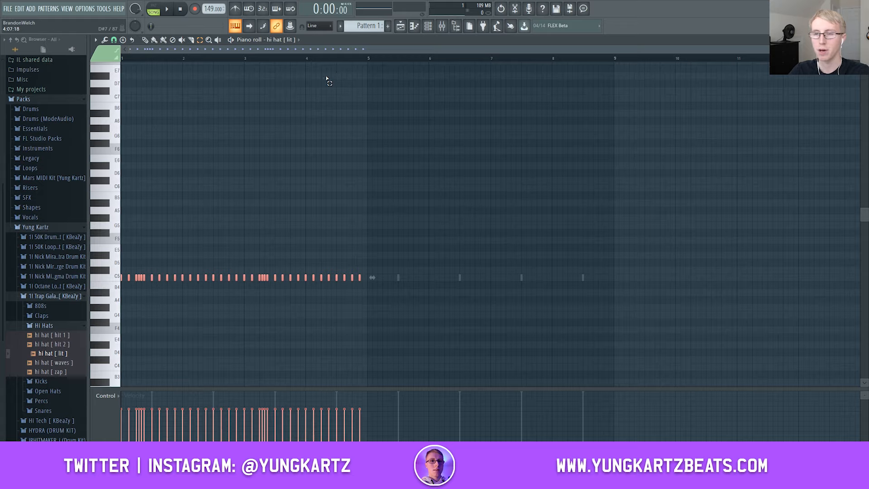
{"action": "left_click", "coordinate": [145, 40]}
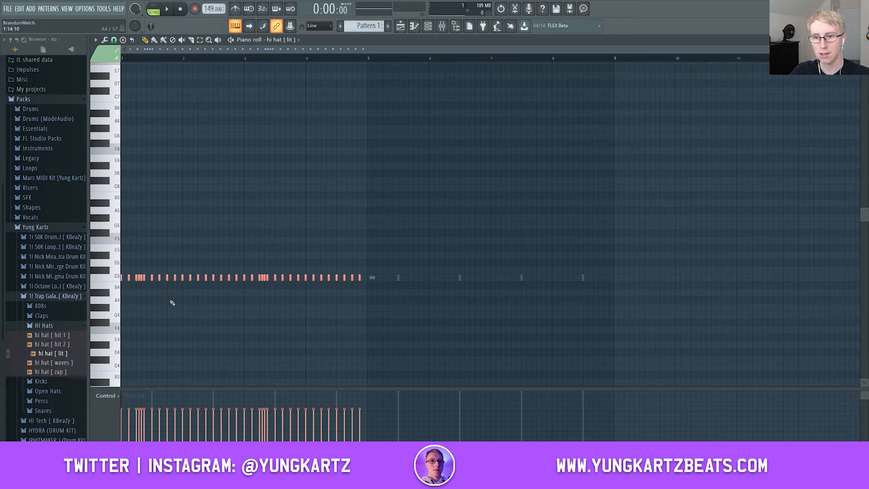
{"action": "left_click_drag", "start_coordinate": [140, 277], "coordinate": [386, 279]}
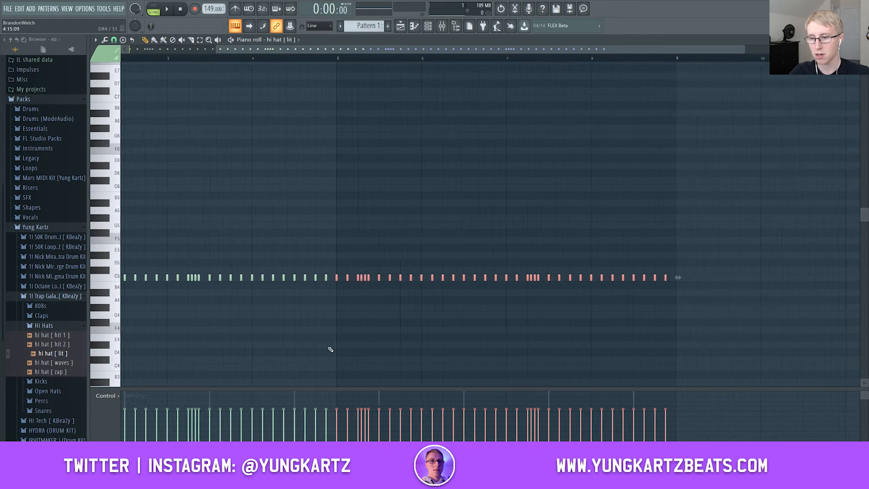
Slightly randomize the volume level of all hi-hat notes with the randomizer and raise their overall velocity.
{"action": "key", "text": "ctrl+a"}
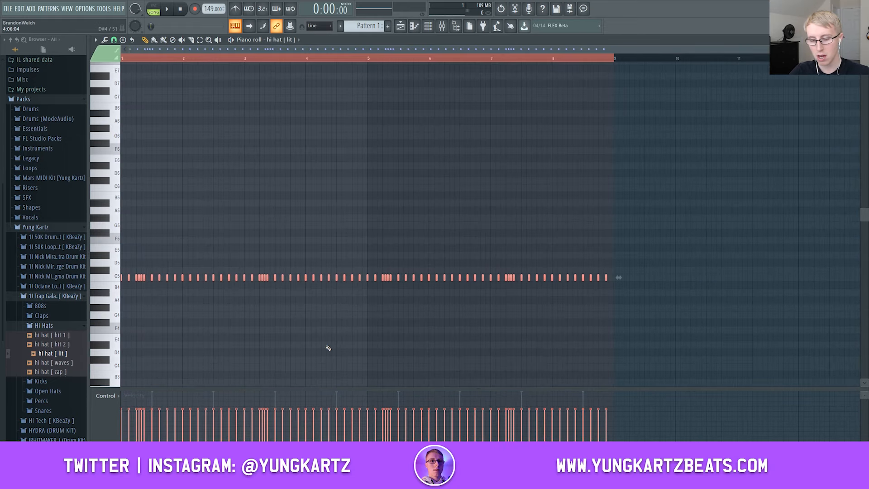
{"action": "key", "text": "alt+r"}
{"action": "left_click_drag", "start_coordinate": [418, 204], "coordinate": [443, 162]}
{"action": "left_click_drag", "start_coordinate": [432, 295], "coordinate": [432, 290]}
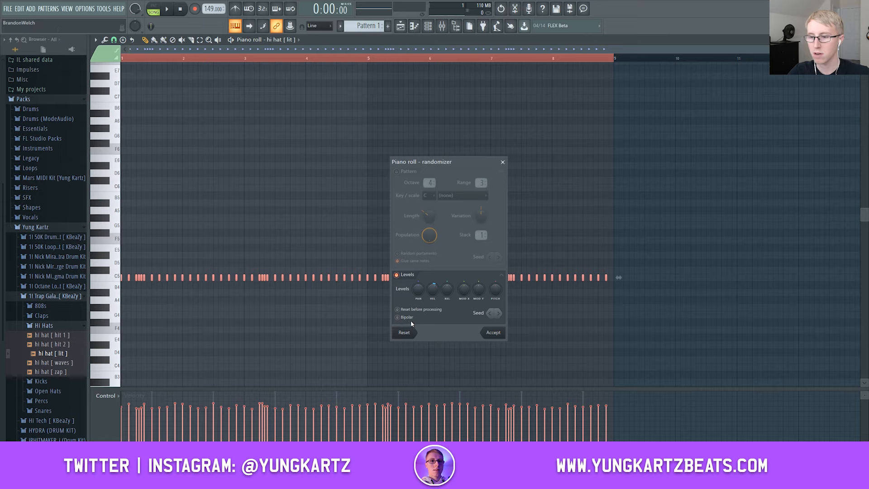
{"action": "left_click", "coordinate": [494, 333]}
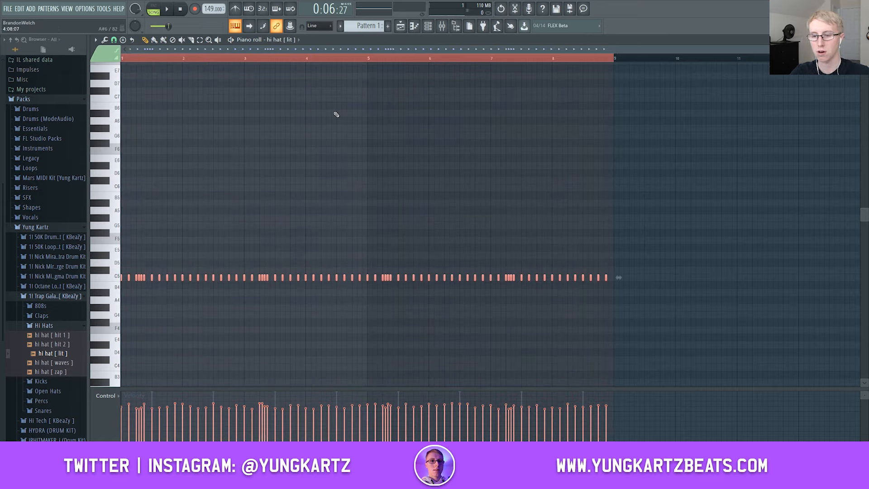
{"action": "key", "text": "ctrl+z"}
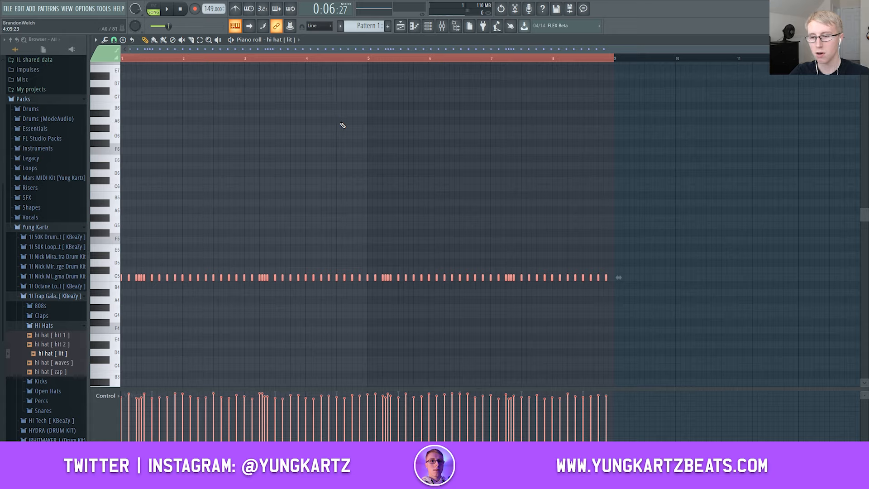
Play the arrangement from the start to check the hi-hats and return to the playlist and channel rack.
{"action": "left_click", "coordinate": [171, 10]}
{"action": "left_click", "coordinate": [180, 9]}
{"action": "left_click", "coordinate": [174, 10]}
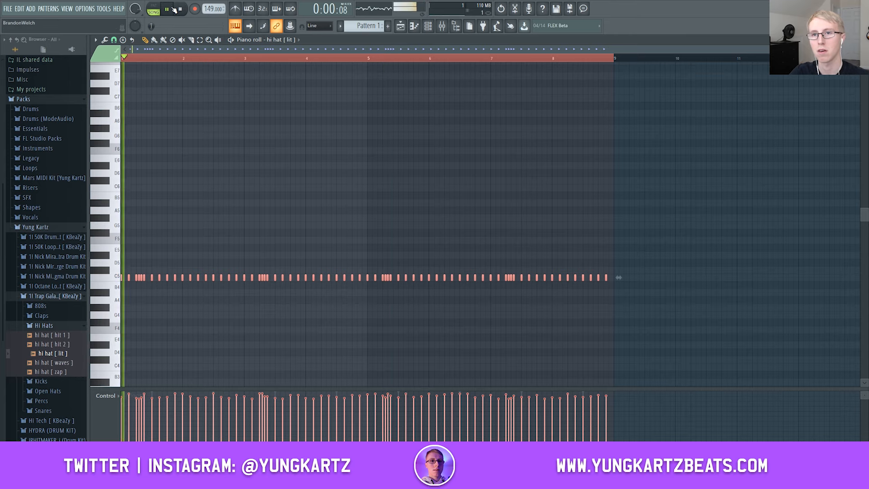
{"action": "key", "text": "F7"}
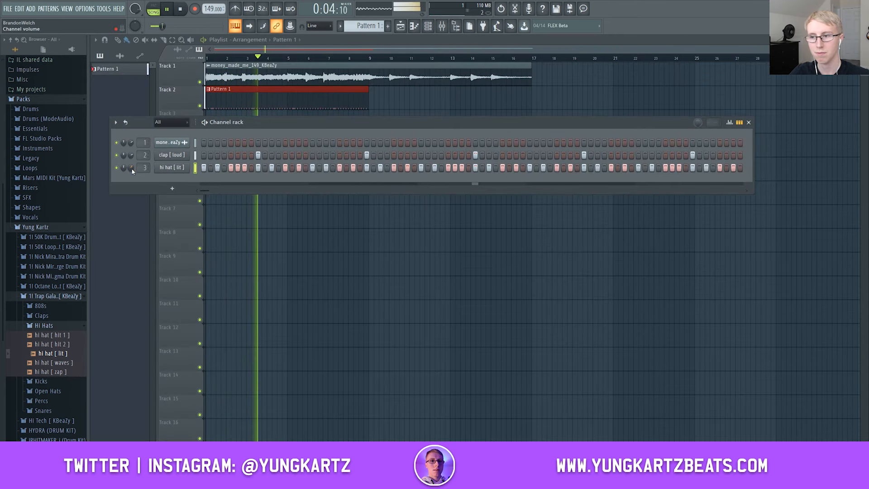
{"action": "left_click", "coordinate": [180, 12]}
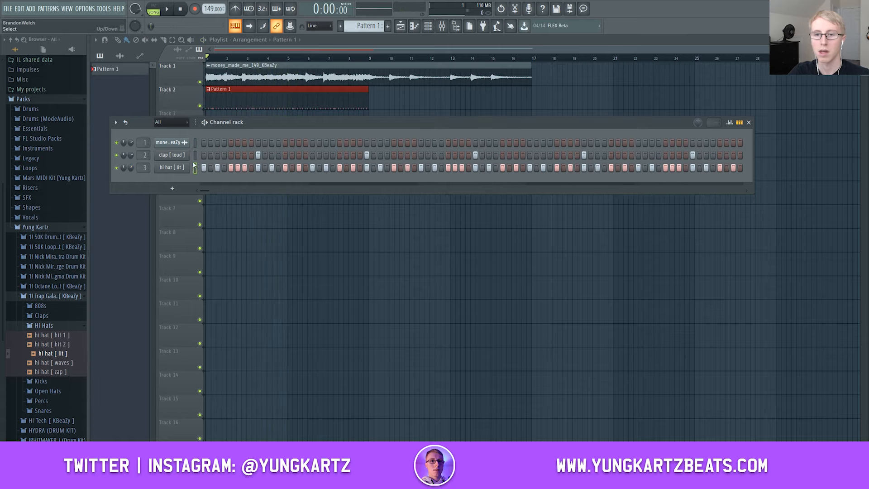
Audition samples in the Trap Galaxy 808s folder and add 808 [ new zay ] as a new channel.
{"action": "left_click", "coordinate": [37, 306]}
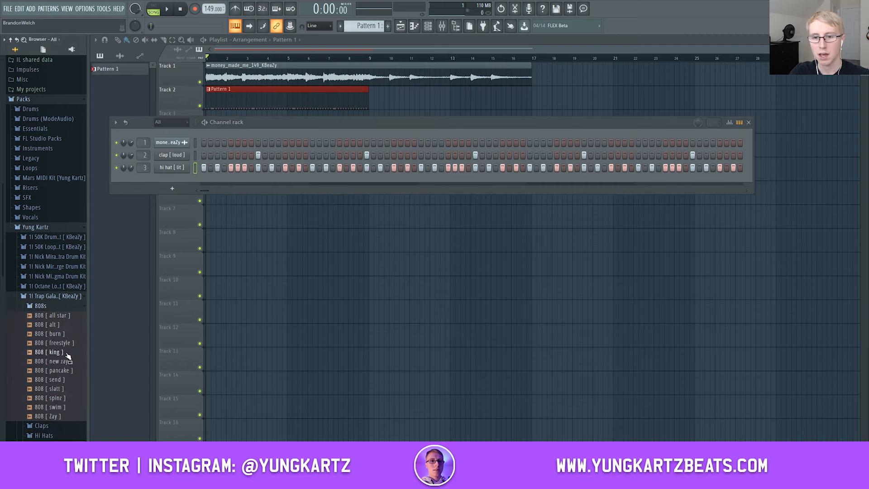
{"action": "scroll", "coordinate": [67, 356], "scroll_direction": "down", "scroll_amount": 3}
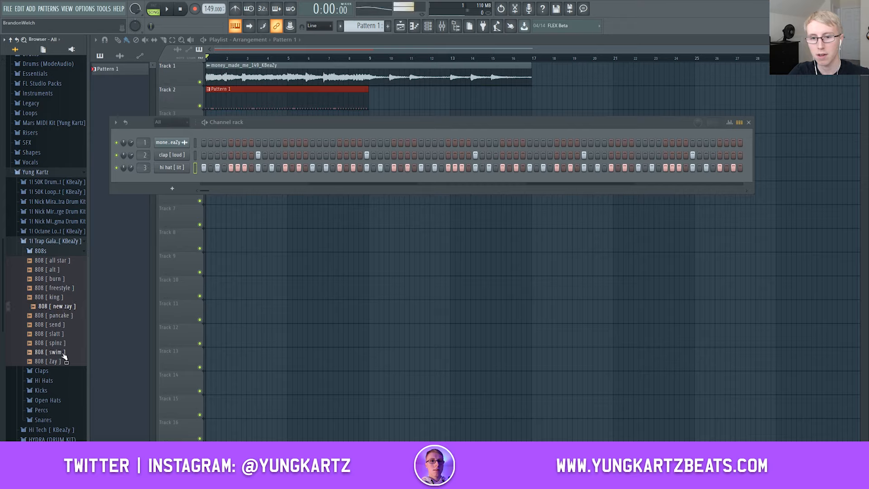
{"action": "left_click_drag", "start_coordinate": [54, 362], "coordinate": [57, 364]}
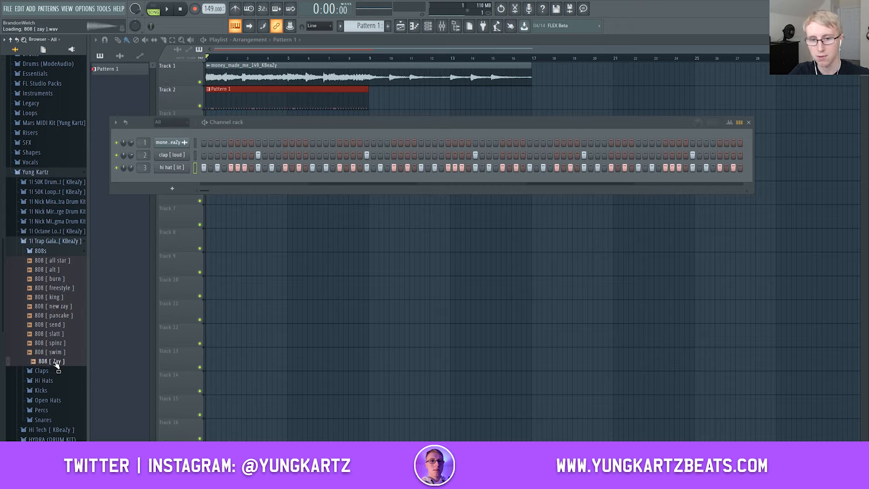
{"action": "left_click", "coordinate": [50, 308]}
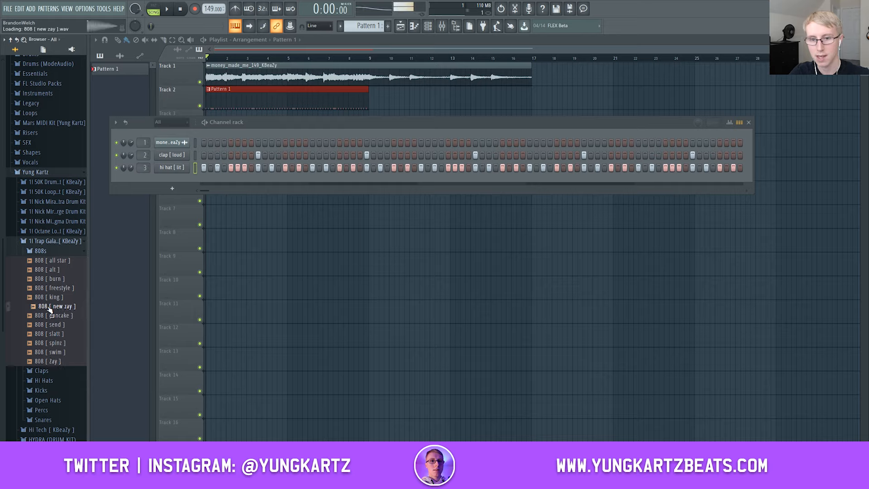
{"action": "left_click_drag", "start_coordinate": [50, 308], "coordinate": [144, 172]}
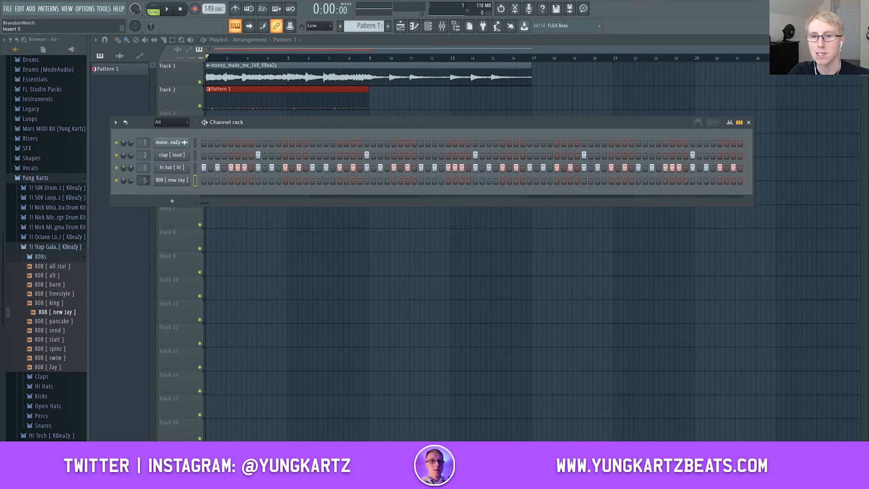
Route the 808 [ new zay ] channel to mixer track 4 and enable Cut itself for it.
{"action": "right_click", "coordinate": [190, 177]}
{"action": "left_click", "coordinate": [192, 217]}
{"action": "right_click", "coordinate": [190, 178]}
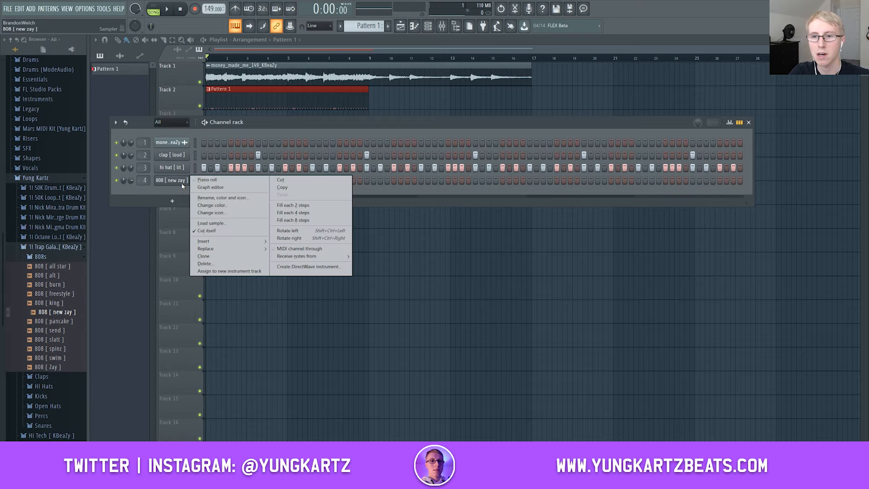
Open the 808 [ new zay ] notes in the piano roll and audition keys around C7 against the playing loop.
{"action": "left_click", "coordinate": [200, 180]}
{"action": "scroll", "coordinate": [173, 301], "scroll_direction": "up", "scroll_amount": 5}
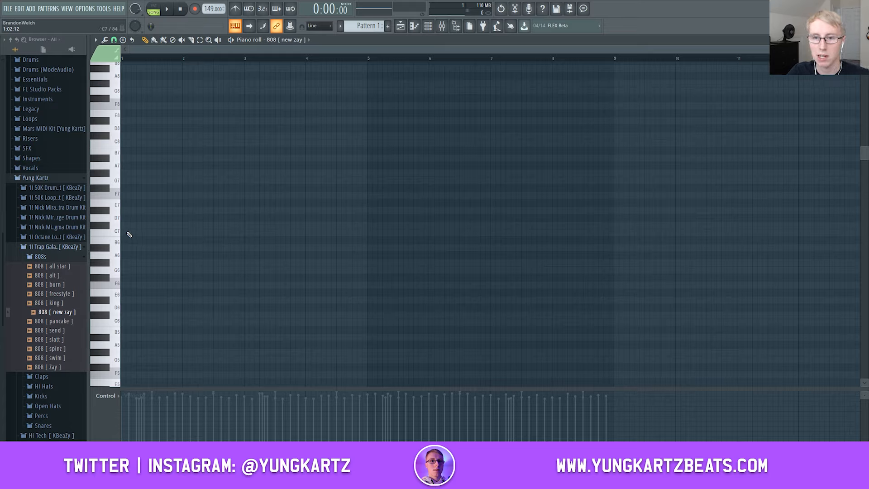
{"action": "key", "text": "space"}
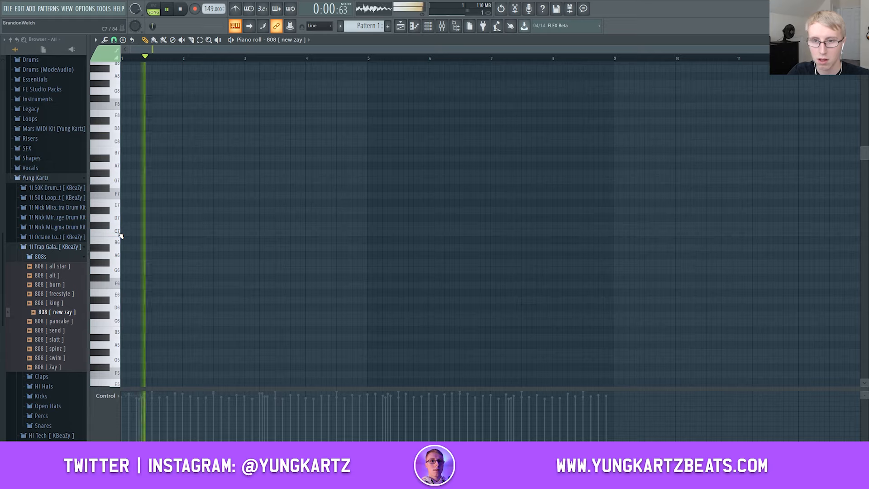
{"action": "key", "text": "space"}
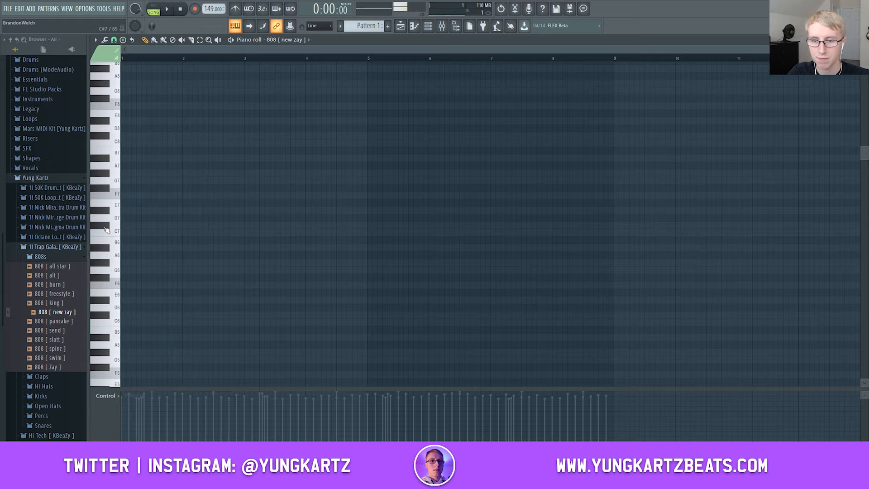
{"action": "key", "text": "space"}
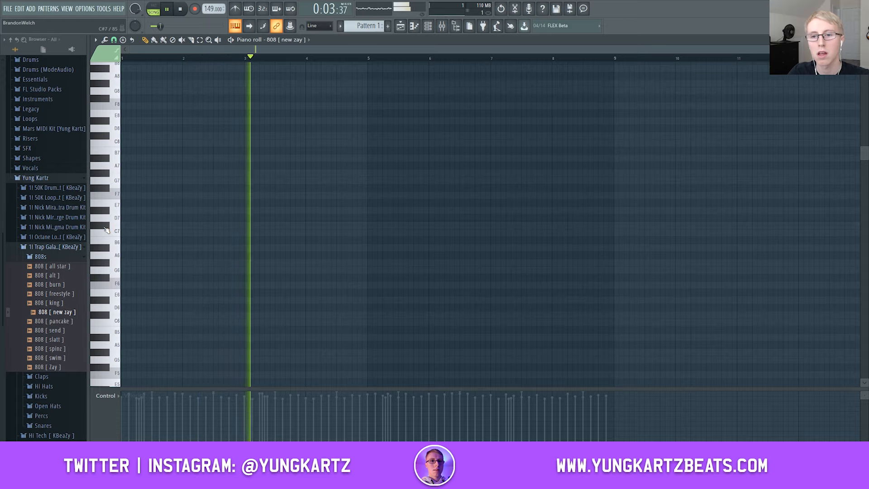
{"action": "key", "text": "space"}
{"action": "key", "text": "space"}
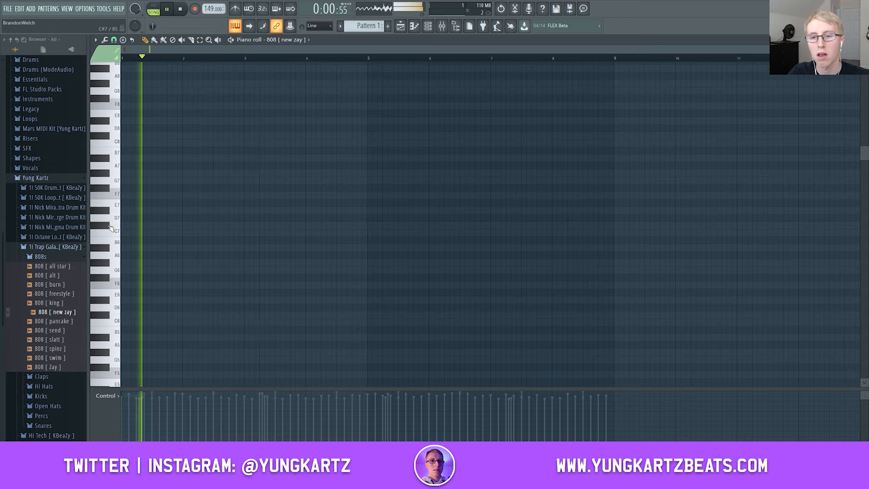
{"action": "left_click", "coordinate": [111, 226]}
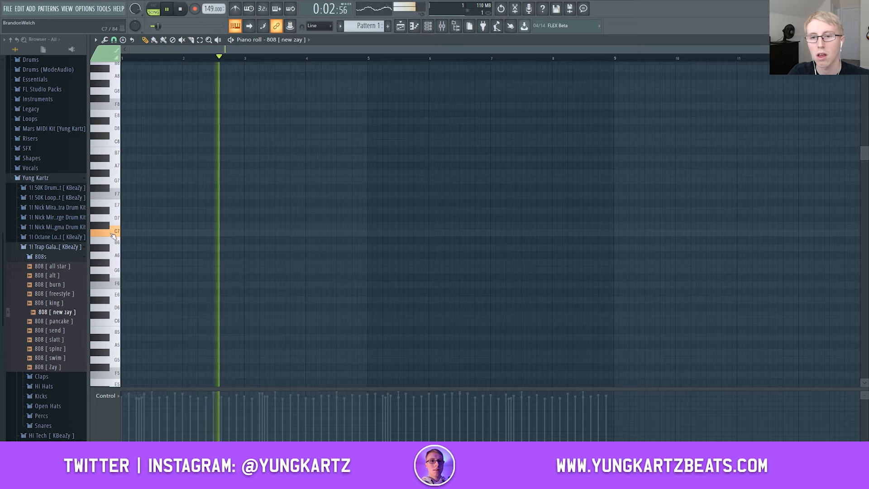
Place a C#7 808 note at the start of bar 1, extend it to 12 steps and play the arrangement.
{"action": "key", "text": "space"}
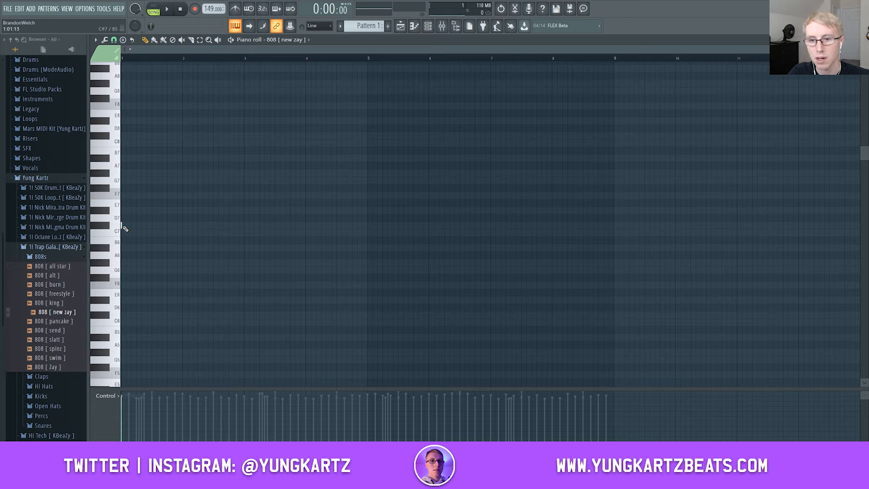
{"action": "left_click_drag", "start_coordinate": [130, 229], "coordinate": [160, 232]}
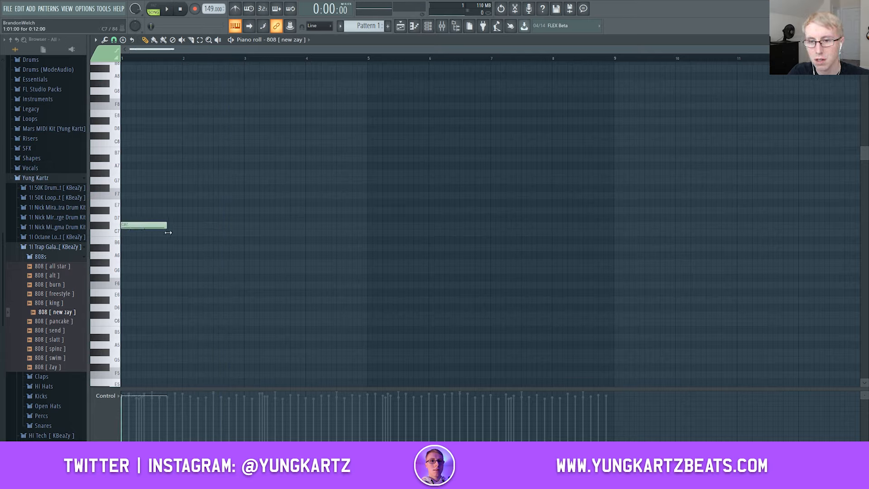
{"action": "key", "text": "space"}
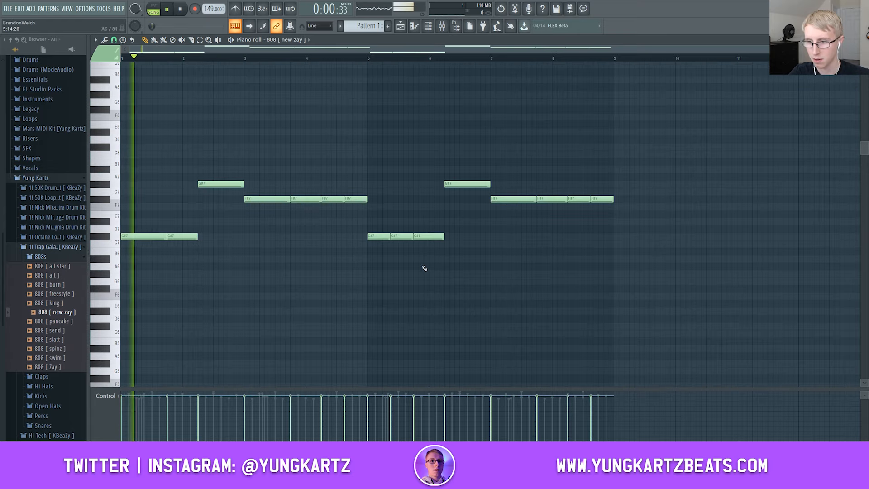
Transpose all the 808 notes down two octaves, audition the bassline, and return to the playlist.
{"action": "key", "text": "ctrl+a"}
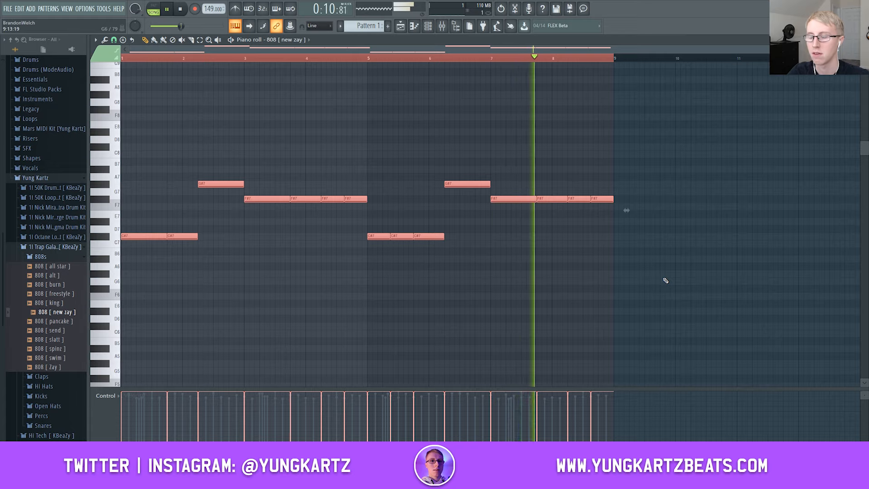
{"action": "key", "text": "space"}
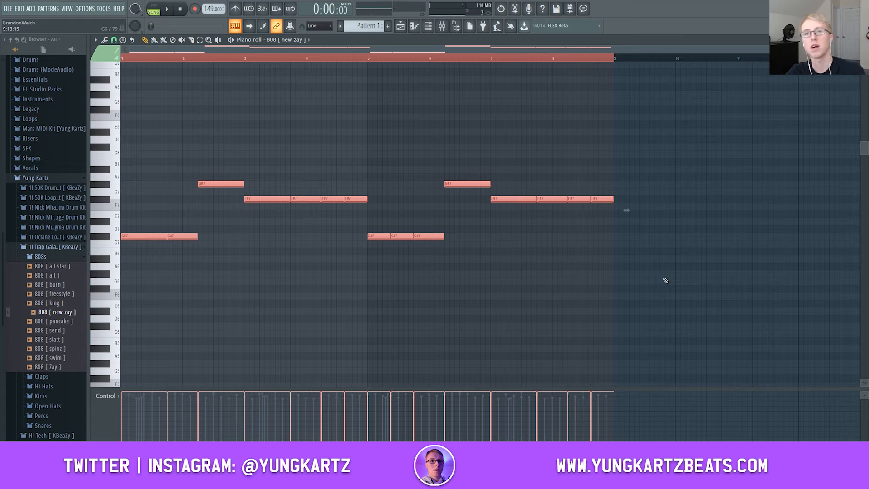
{"action": "key", "text": "ctrl+Down"}
{"action": "key", "text": "ctrl+Down"}
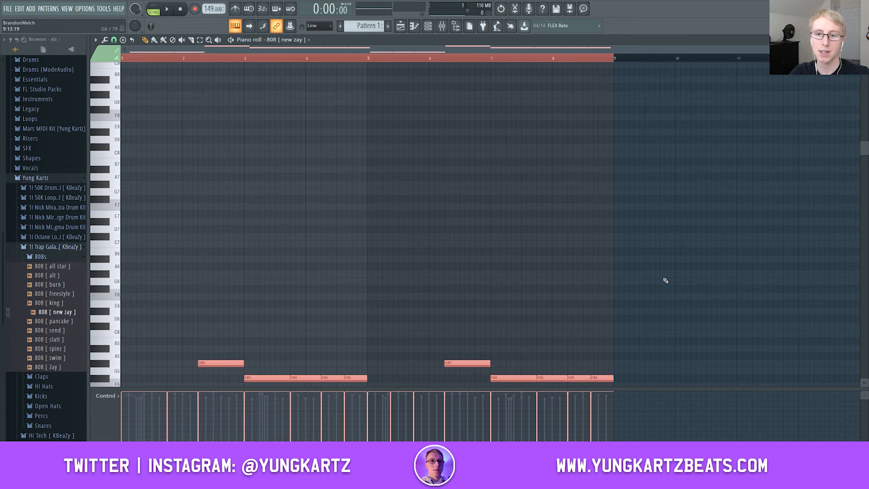
{"action": "scroll", "coordinate": [539, 204], "scroll_direction": "down", "scroll_amount": 4}
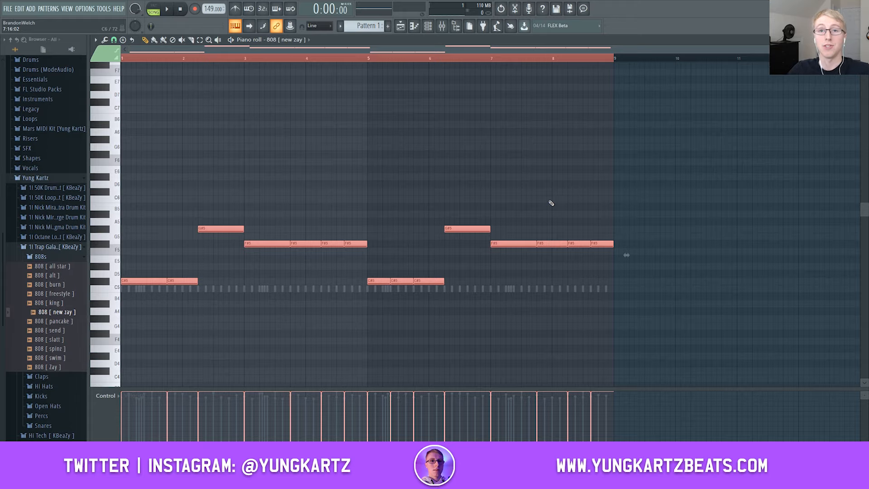
{"action": "key", "text": "space"}
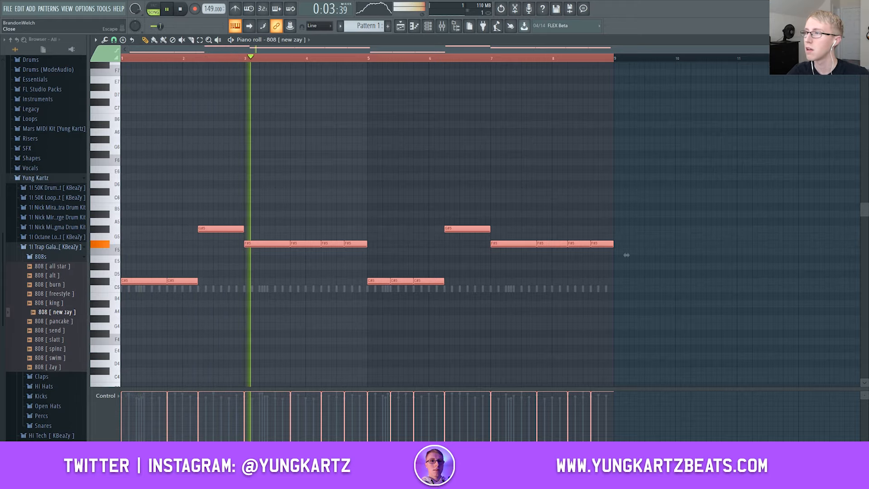
{"action": "left_click", "coordinate": [863, 40]}
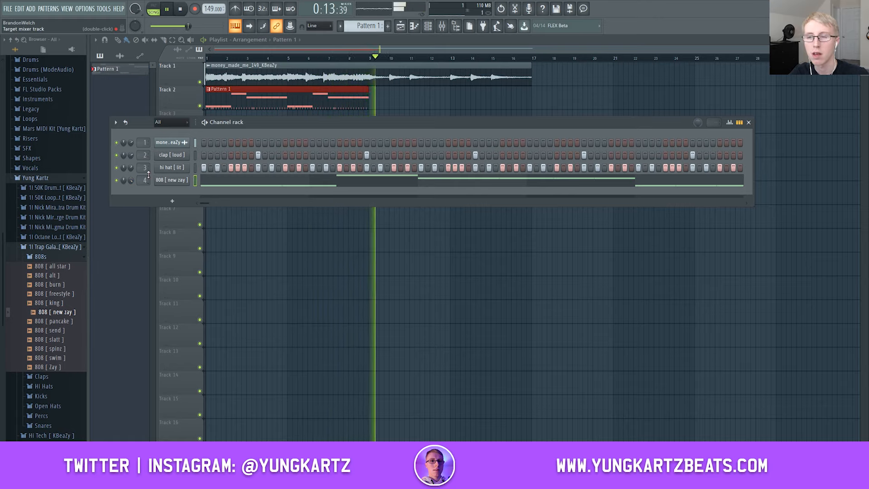
{"action": "key", "text": "space"}
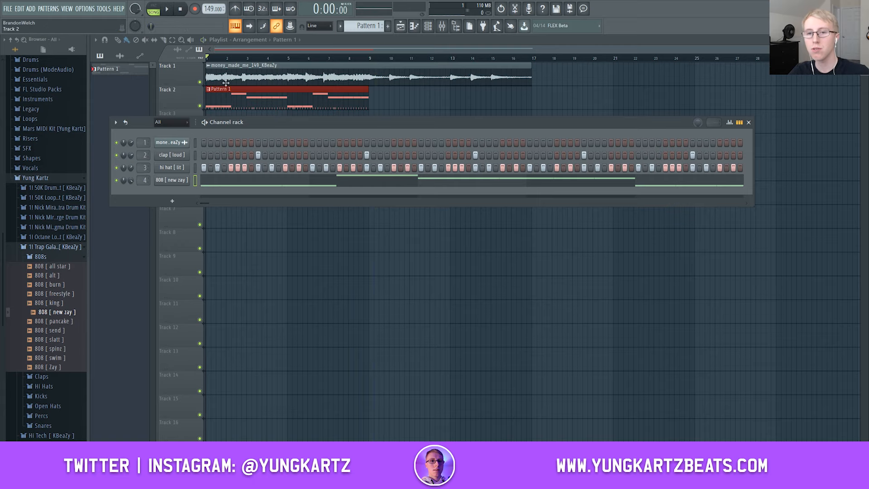
Add Fruity Soft Clipper to the master mixer track and set its threshold to about -11.1 dB.
{"action": "key", "text": "F9"}
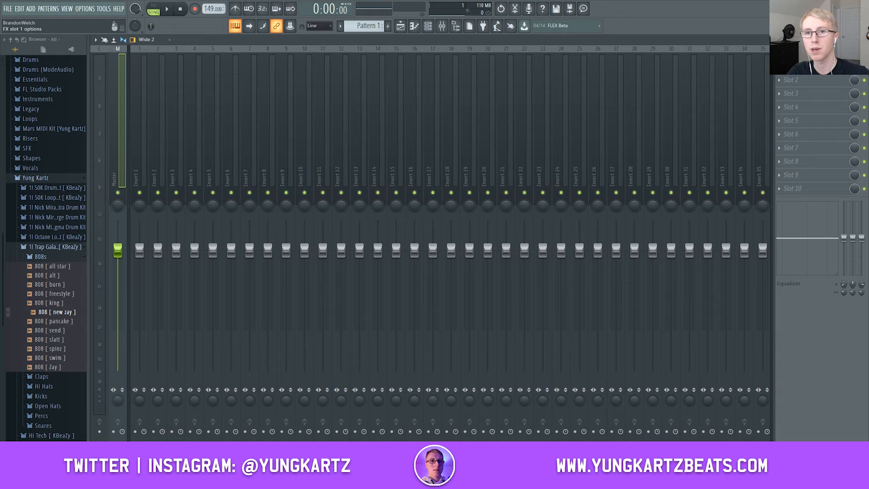
{"action": "left_click", "coordinate": [811, 66]}
{"action": "left_click", "coordinate": [669, 135]}
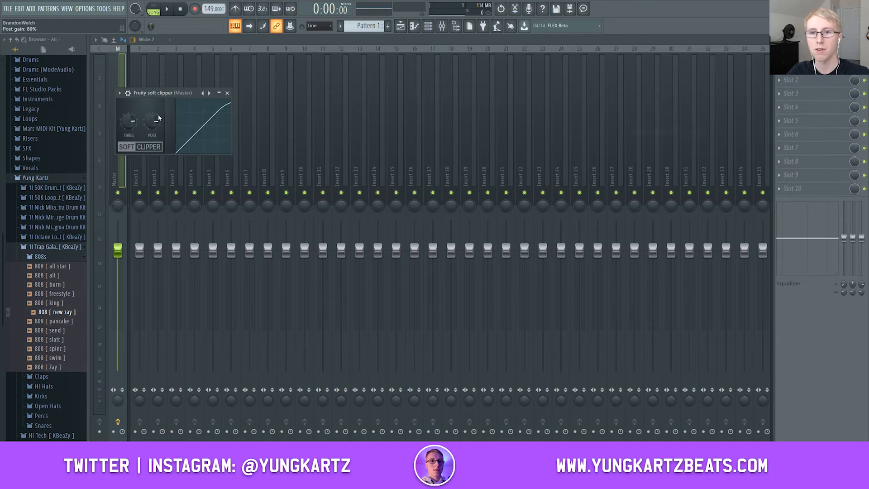
{"action": "left_click_drag", "start_coordinate": [128, 121], "coordinate": [128, 136]}
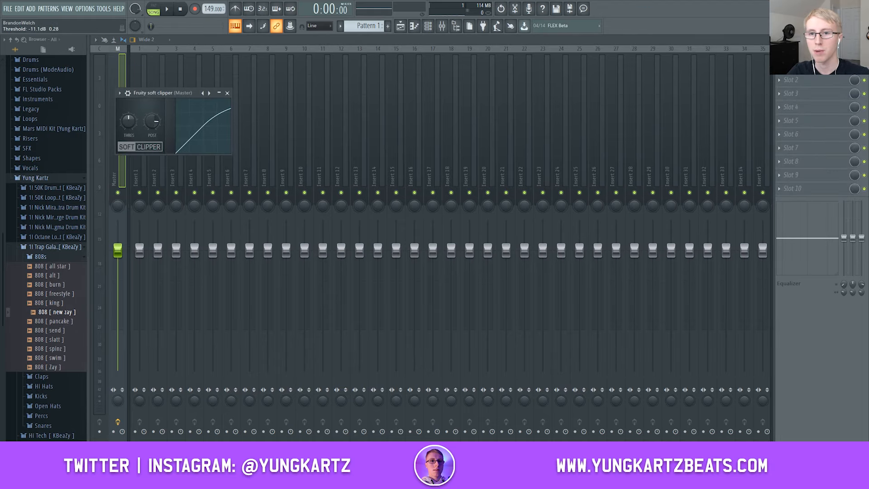
{"action": "left_click", "coordinate": [227, 93]}
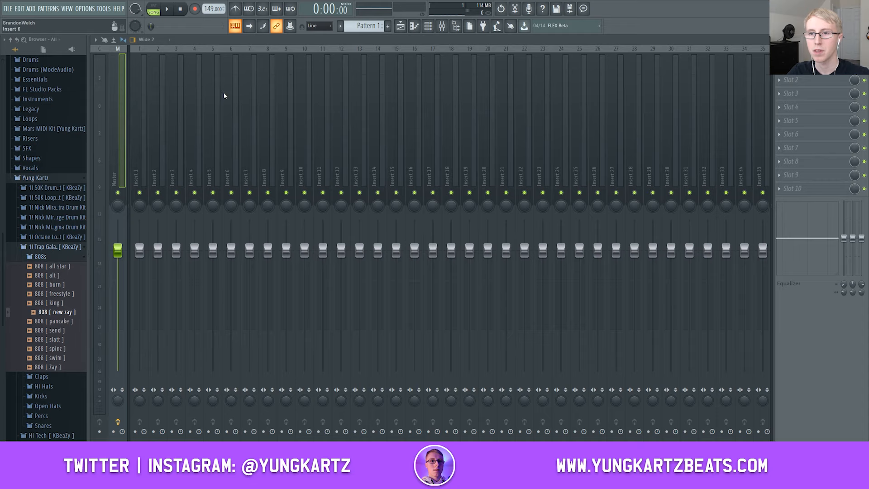
Return to the playlist and channel rack and play the arrangement through the soft clipper.
{"action": "key", "text": "F6"}
{"action": "key", "text": "F5"}
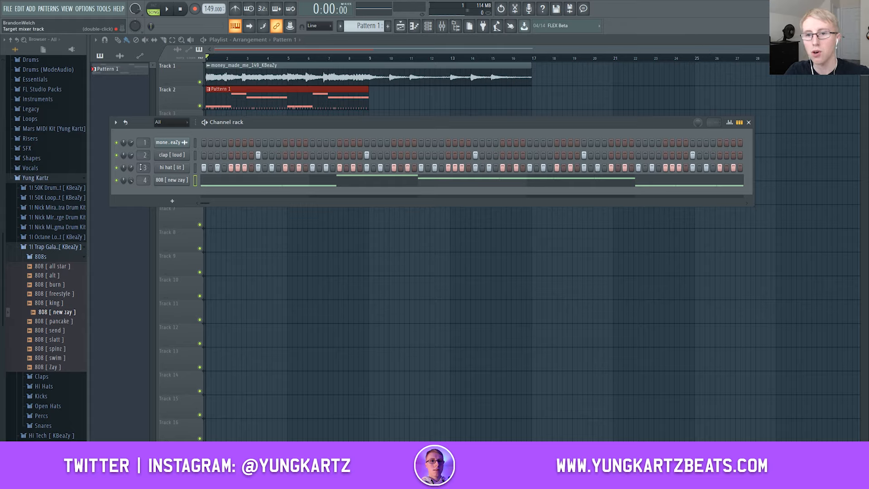
{"action": "left_click", "coordinate": [166, 10]}
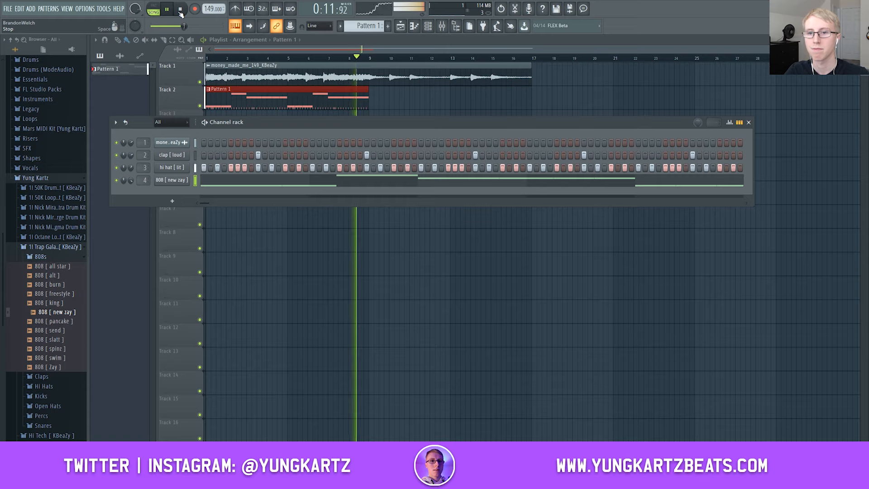
{"action": "left_click", "coordinate": [180, 10]}
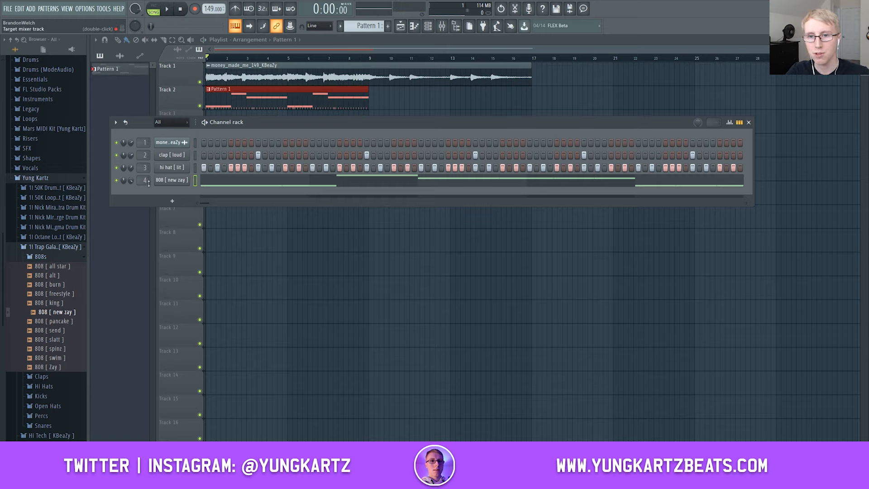
Select all four channels and link them to mixer tracks 1 to 4 so the tracks take the channel names.
{"action": "left_click", "coordinate": [195, 144]}
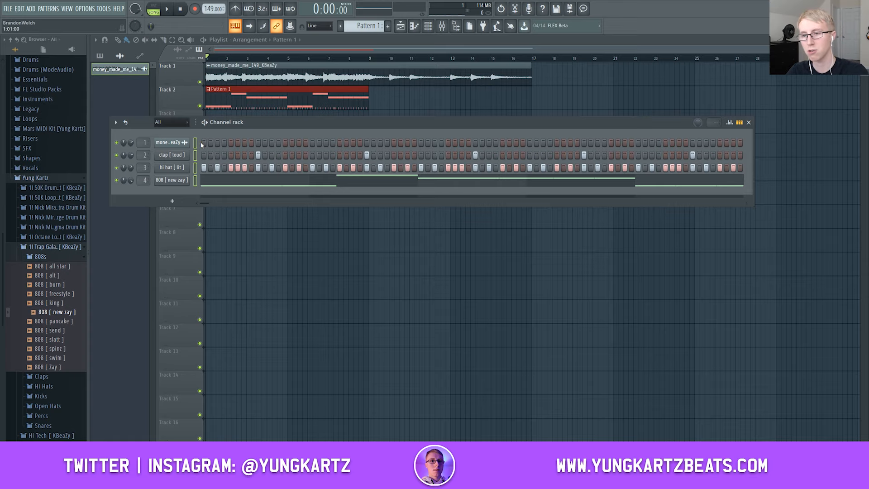
{"action": "key", "text": "F9"}
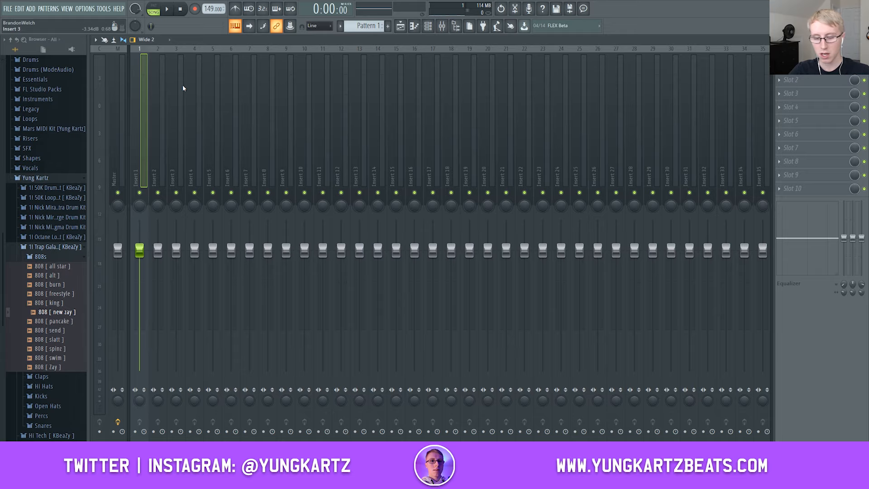
{"action": "key", "text": "ctrl+l"}
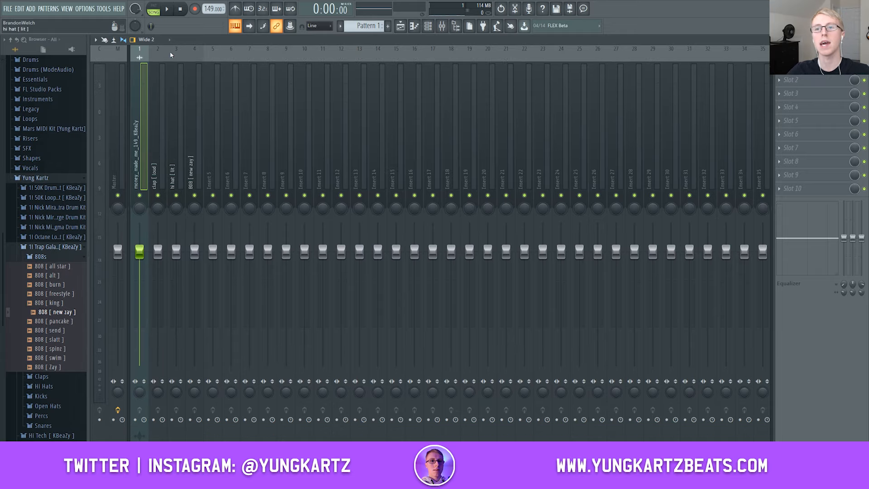
Step through the loop, clap, hi-hat and 808 mixer tracks to check their routing.
{"action": "key", "text": "Right"}
{"action": "key", "text": "Right"}
{"action": "key", "text": "Right"}
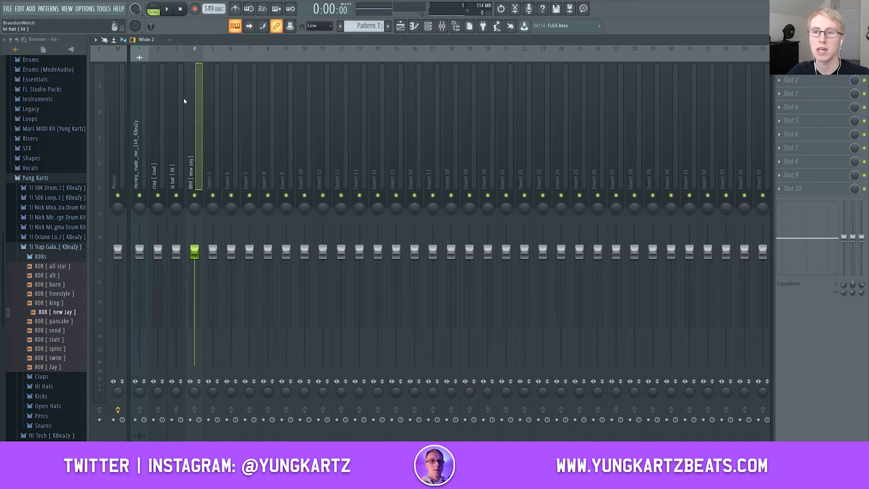
{"action": "key", "text": "Left"}
{"action": "key", "text": "Left"}
{"action": "key", "text": "Left"}
{"action": "key", "text": "Left"}
{"action": "left_click", "coordinate": [195, 77]}
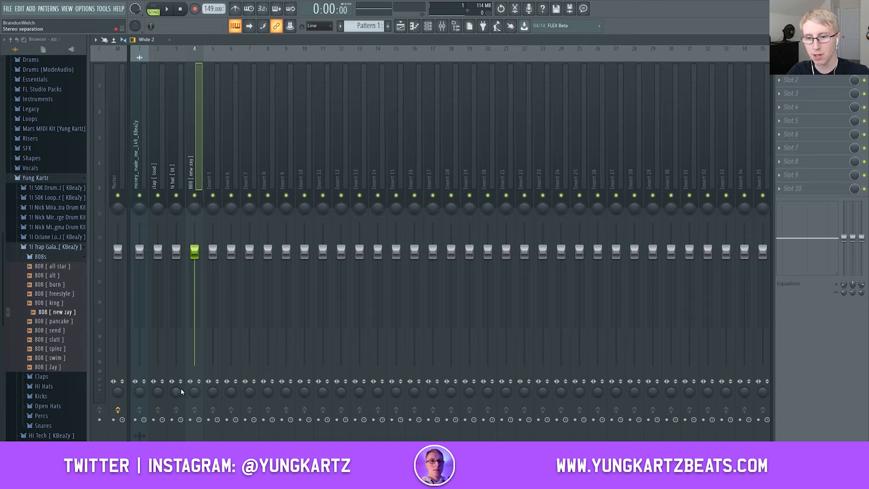
Select the money_made_me mixer track and play the arrangement to check the track levels.
{"action": "left_click", "coordinate": [137, 154]}
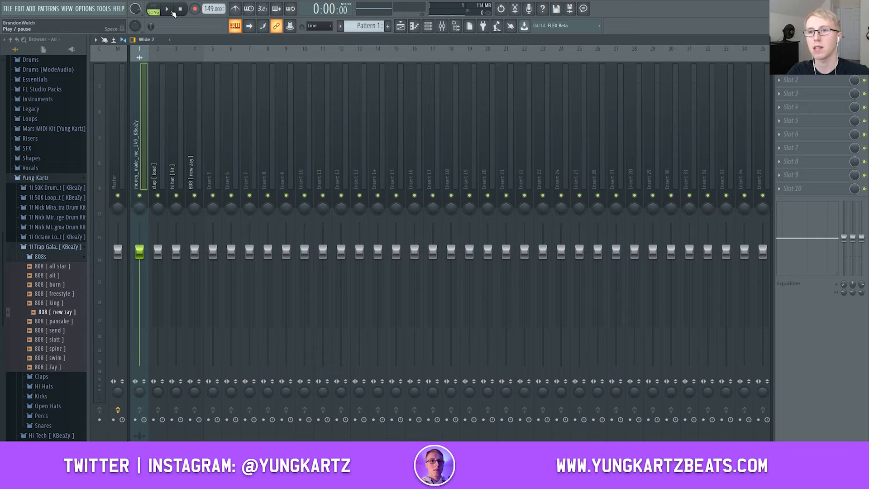
{"action": "left_click", "coordinate": [172, 12]}
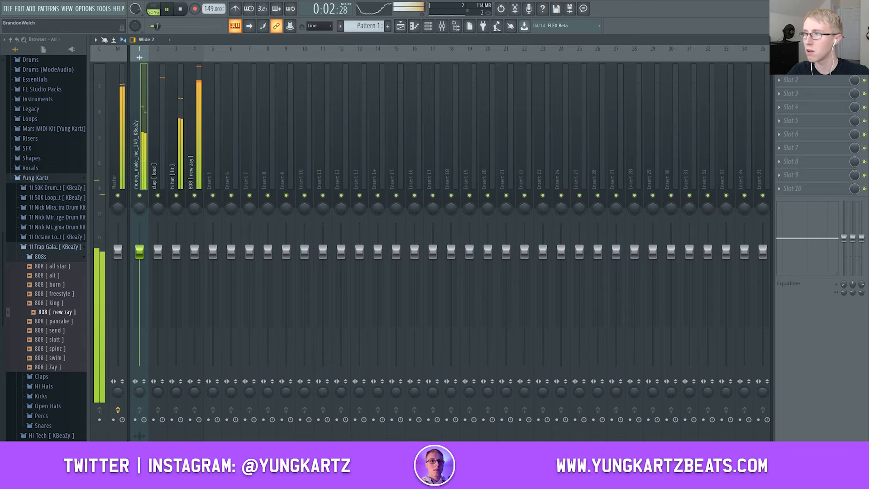
{"action": "key", "text": "F9"}
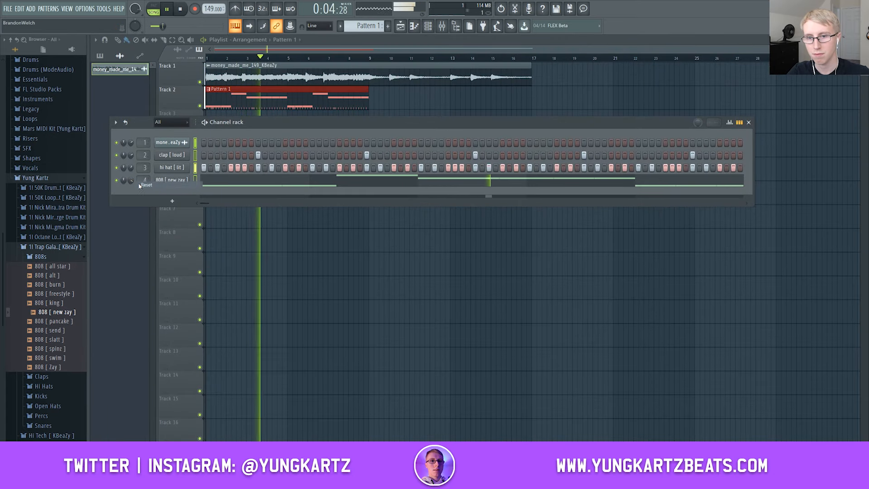
{"action": "left_click", "coordinate": [180, 10]}
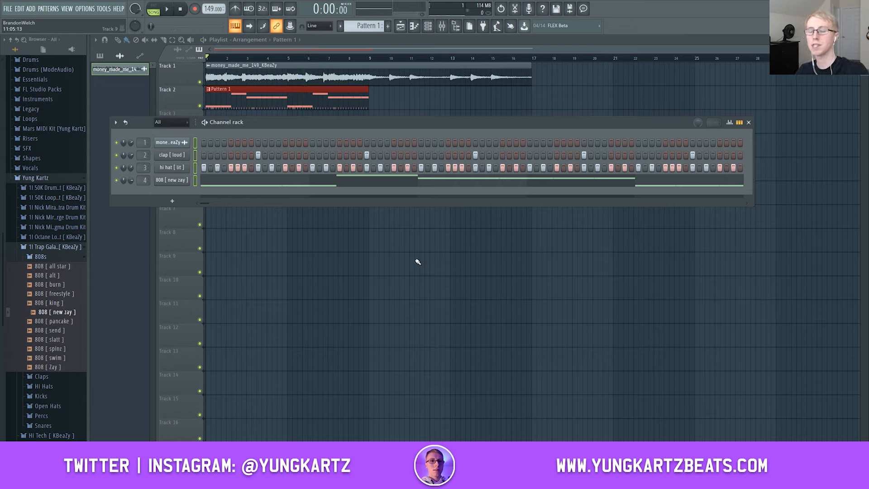
Load Fruity Parametric EQ 2 in the first effect slot of the money_made_me mixer track.
{"action": "key", "text": "F9"}
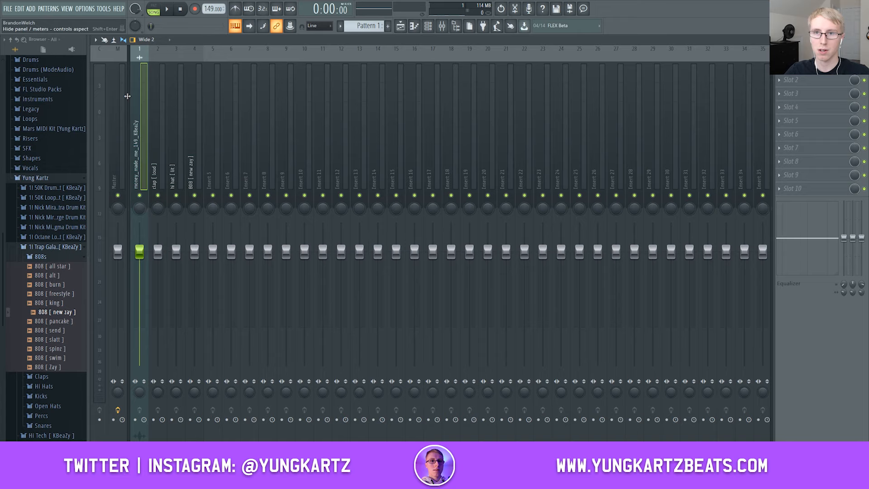
{"action": "left_click", "coordinate": [807, 75]}
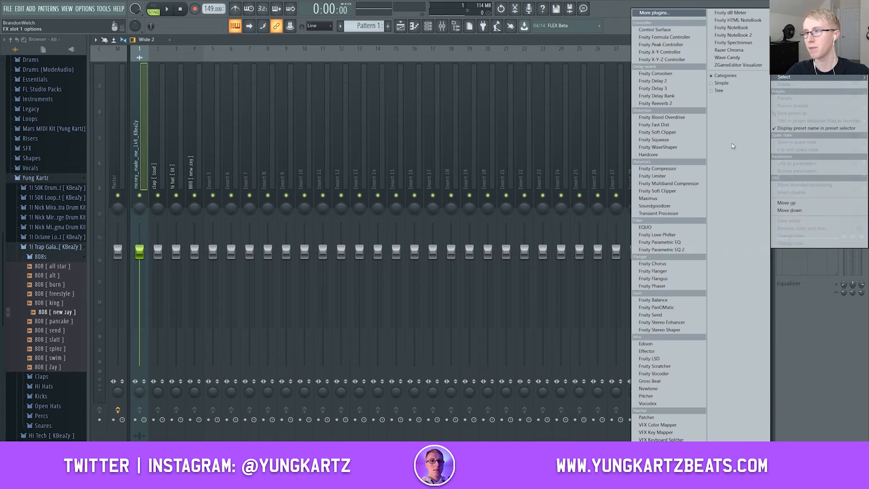
{"action": "left_click", "coordinate": [643, 248]}
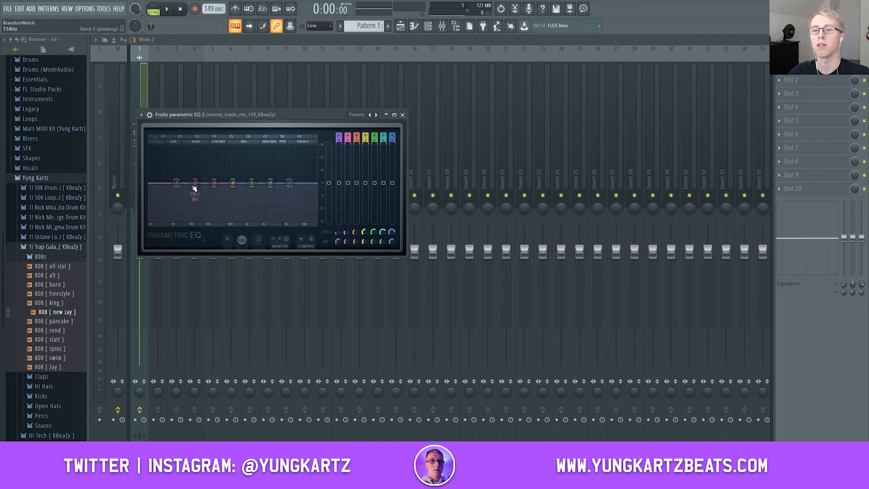
Cut the loop's low end by pulling EQ bands 1 and 2 down to -18 dB while auditioning.
{"action": "left_click_drag", "start_coordinate": [176, 183], "coordinate": [171, 207]}
{"action": "key", "text": "space"}
{"action": "left_click_drag", "start_coordinate": [174, 218], "coordinate": [195, 219]}
{"action": "key", "text": "space"}
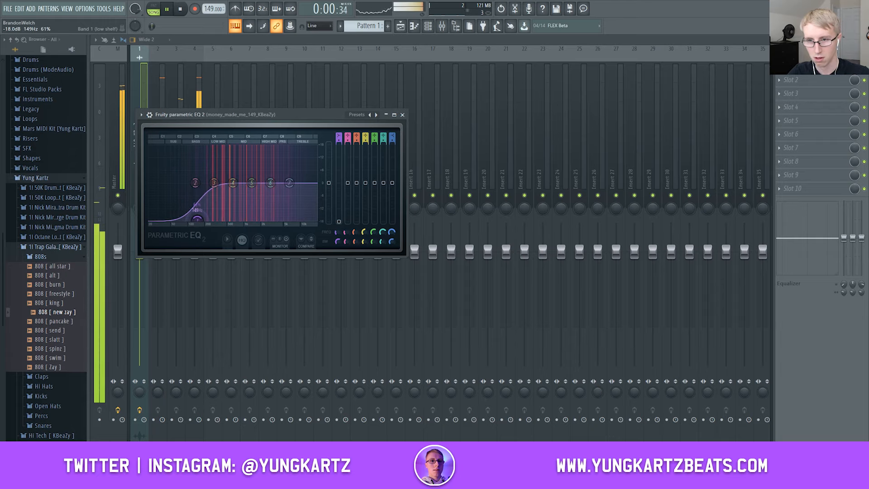
{"action": "key", "text": "space"}
{"action": "left_click_drag", "start_coordinate": [197, 219], "coordinate": [200, 223]}
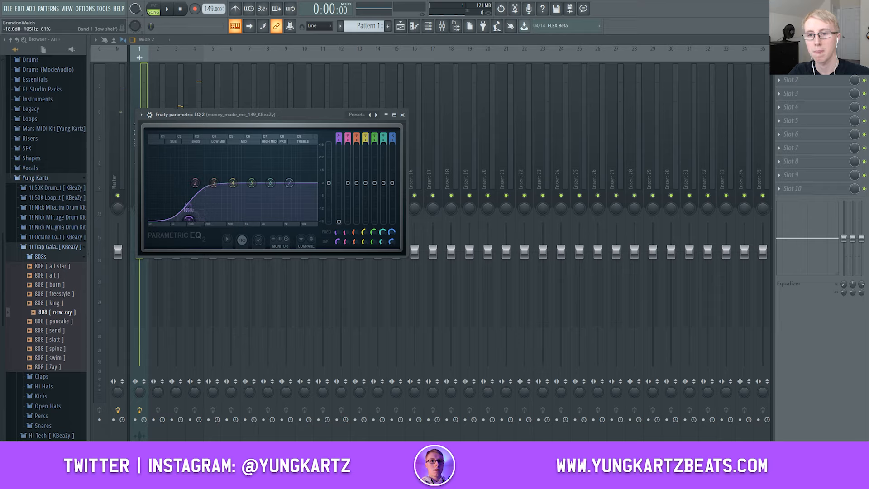
{"action": "key", "text": "space"}
{"action": "left_click_drag", "start_coordinate": [175, 201], "coordinate": [206, 220]}
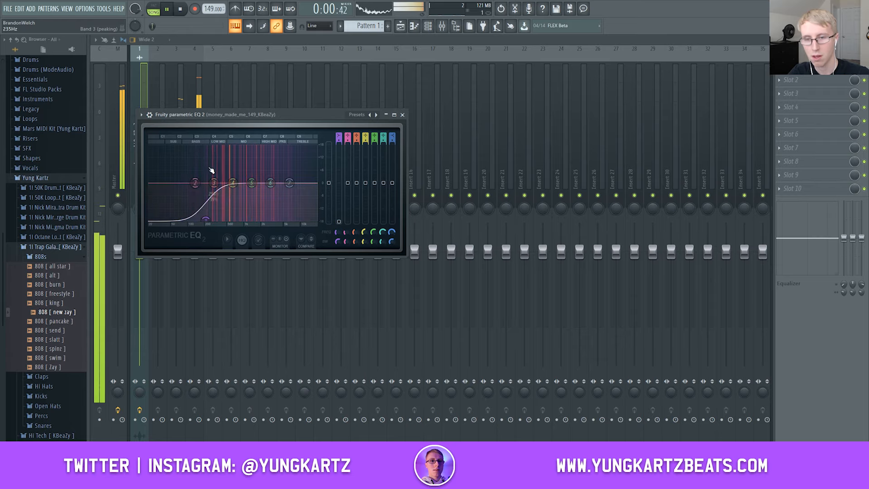
{"action": "left_click_drag", "start_coordinate": [191, 183], "coordinate": [187, 220]}
{"action": "key", "text": "space"}
{"action": "key", "text": "space"}
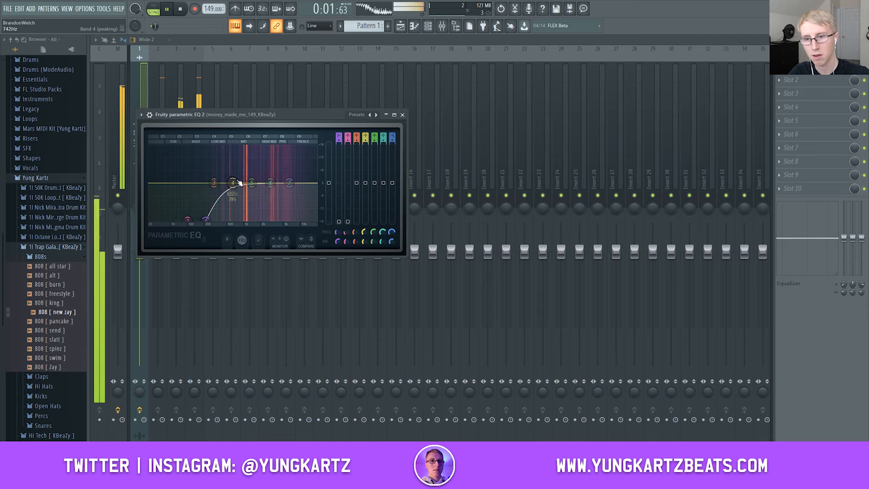
Slightly boost the loop's mids with EQ bands 4 to 6, band 4 at 3.5 dB and 606 Hz, and cut the highs with band 7.
{"action": "left_click_drag", "start_coordinate": [237, 182], "coordinate": [272, 179]}
{"action": "key", "text": "space"}
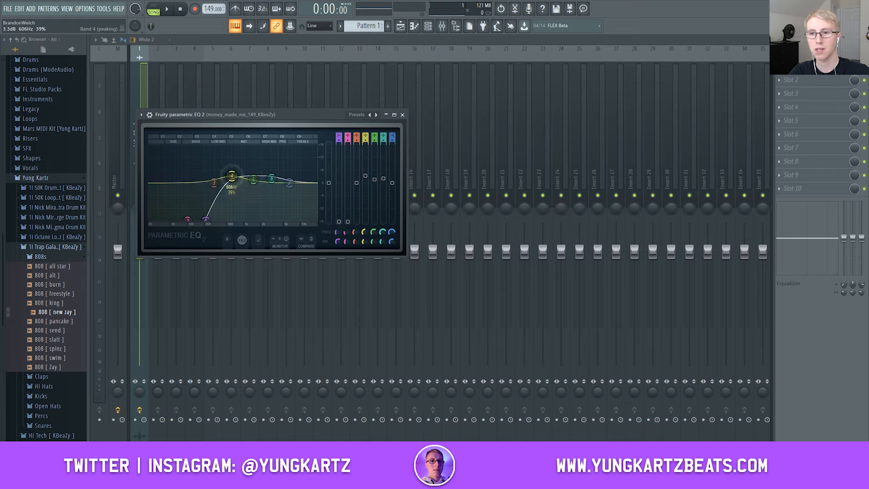
{"action": "key", "text": "space"}
{"action": "left_click_drag", "start_coordinate": [289, 182], "coordinate": [301, 213]}
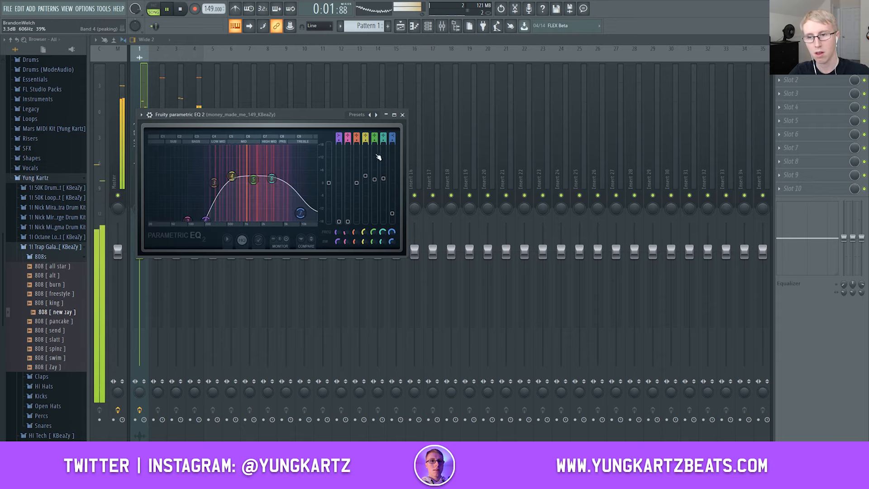
{"action": "left_click", "coordinate": [402, 115]}
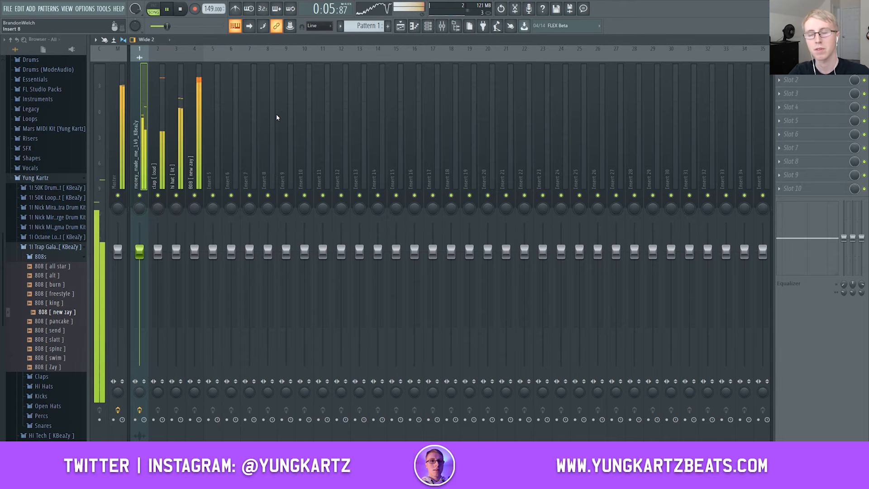
Stop playback and solo the money_made_me mixer track.
{"action": "key", "text": "space"}
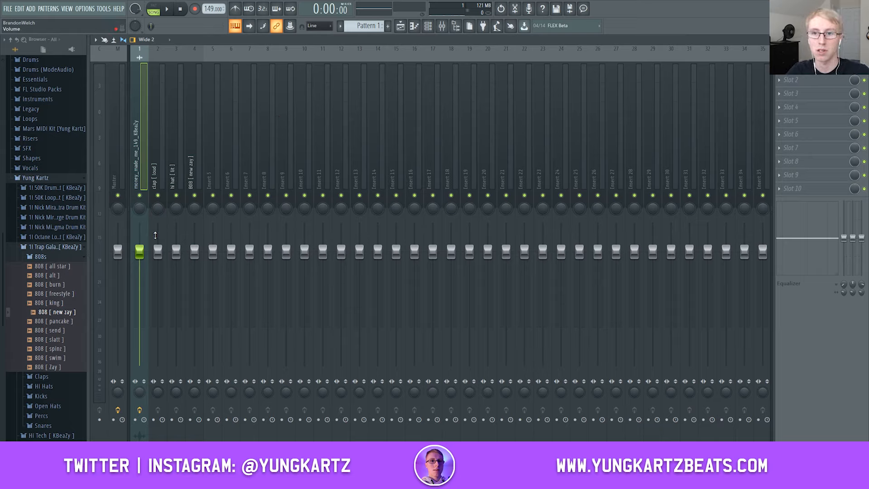
{"action": "left_click", "coordinate": [140, 196]}
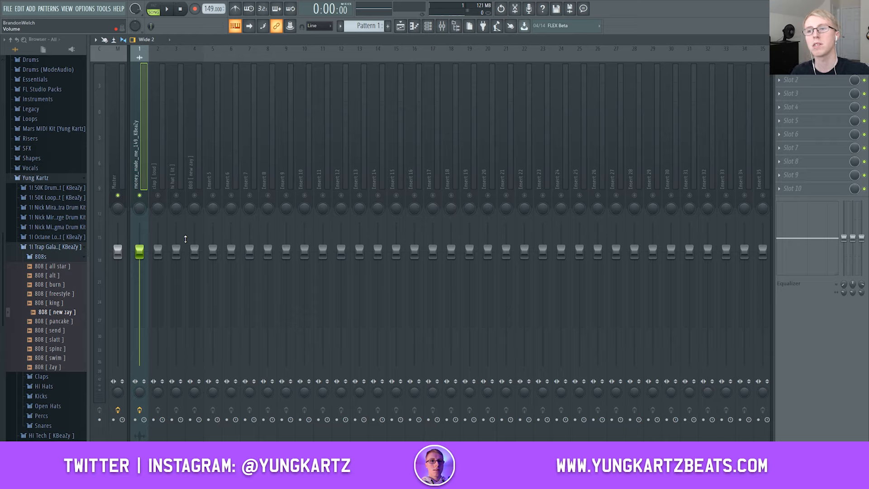
{"action": "key", "text": "Right"}
{"action": "key", "text": "Right"}
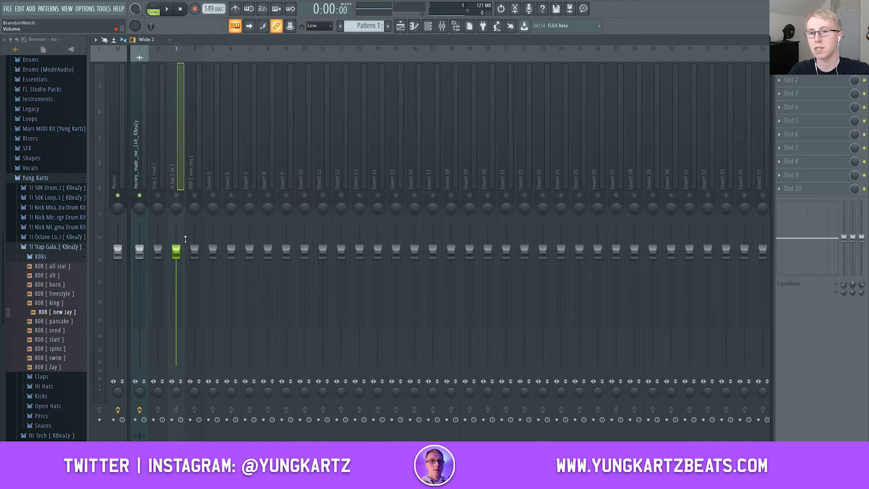
{"action": "key", "text": "Right"}
{"action": "key", "text": "Left"}
{"action": "key", "text": "Left"}
{"action": "key", "text": "Left"}
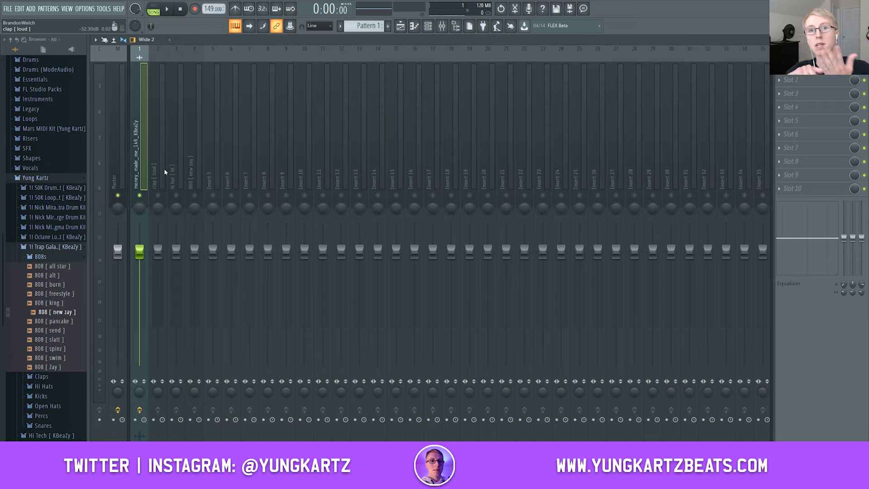
Lower the money_made_me mixer track's volume to about -3.2 dB while auditioning the soloed loop.
{"action": "right_click", "coordinate": [140, 196]}
{"action": "left_click_drag", "start_coordinate": [144, 262], "coordinate": [143, 268]}
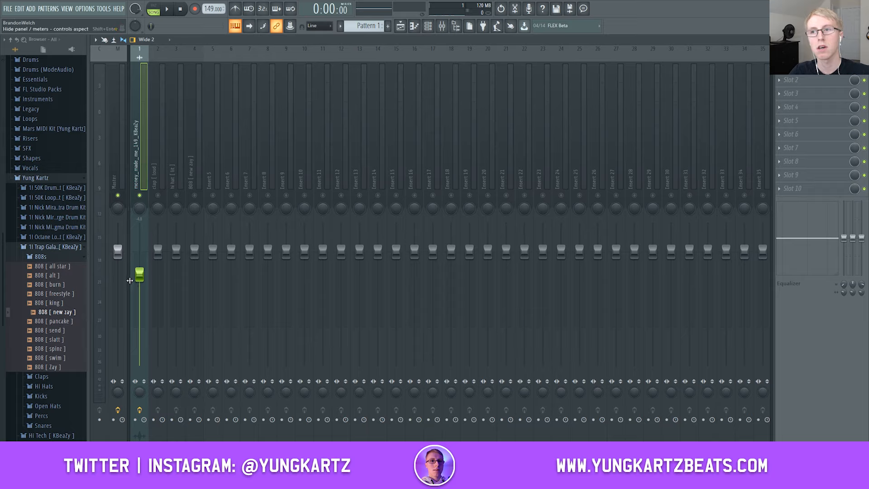
{"action": "key", "text": "space"}
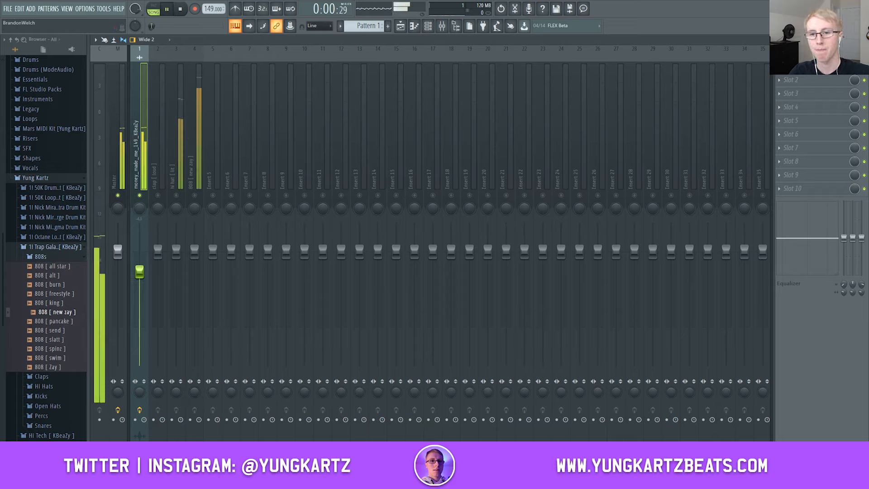
{"action": "left_click_drag", "start_coordinate": [140, 271], "coordinate": [140, 267]}
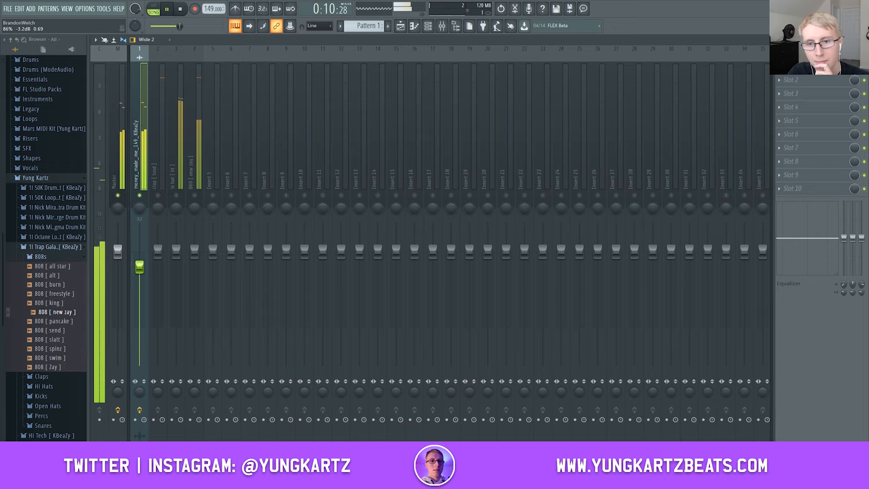
{"action": "left_click", "coordinate": [178, 10]}
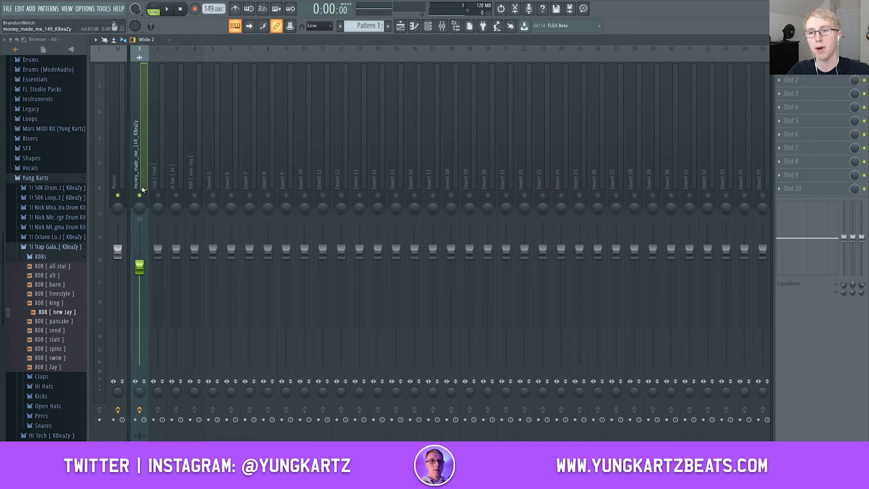
Bring the 808 mixer track into the mix with its stereo separation merged and its volume at about 0.5 dB.
{"action": "left_click", "coordinate": [196, 137]}
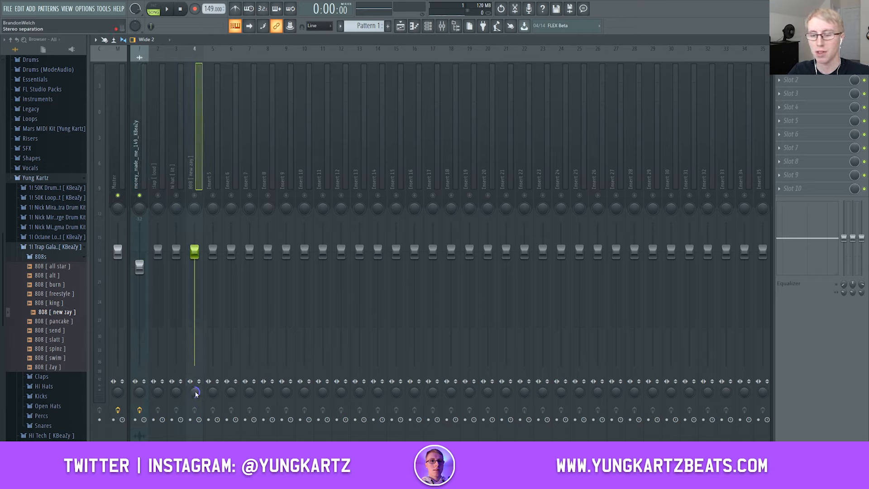
{"action": "mouse_move", "coordinate": [197, 249]}
{"action": "left_mouse_down"}
{"action": "mouse_move", "coordinate": [199, 310]}
{"action": "mouse_move", "coordinate": [195, 251]}
{"action": "left_mouse_up"}
{"action": "left_click", "coordinate": [193, 201]}
{"action": "key", "text": "space"}
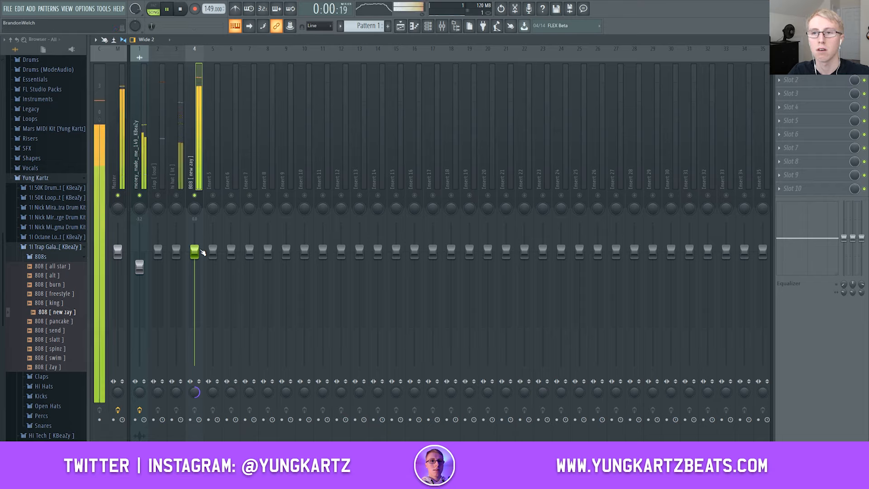
{"action": "left_click_drag", "start_coordinate": [195, 252], "coordinate": [195, 249]}
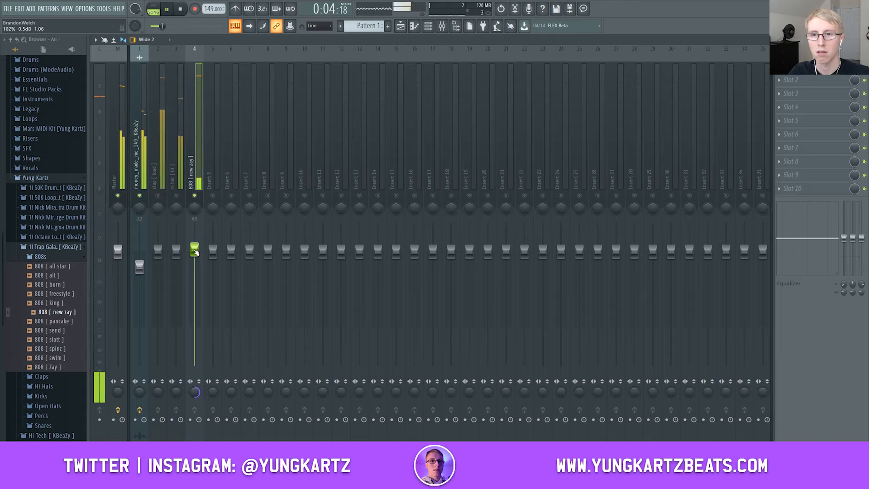
{"action": "key", "text": "space"}
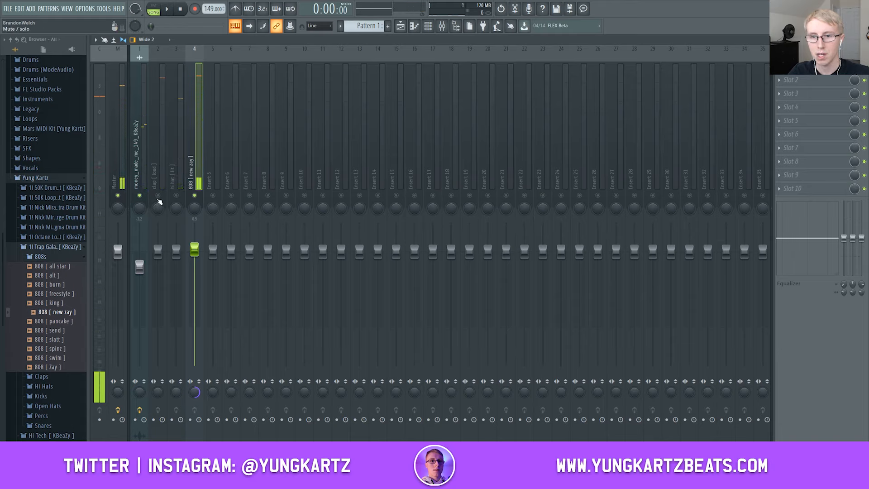
Unmute the clap track with merged stereo and balance it at -0.5 dB against the 808 at about 1 dB during playback.
{"action": "left_click", "coordinate": [158, 178]}
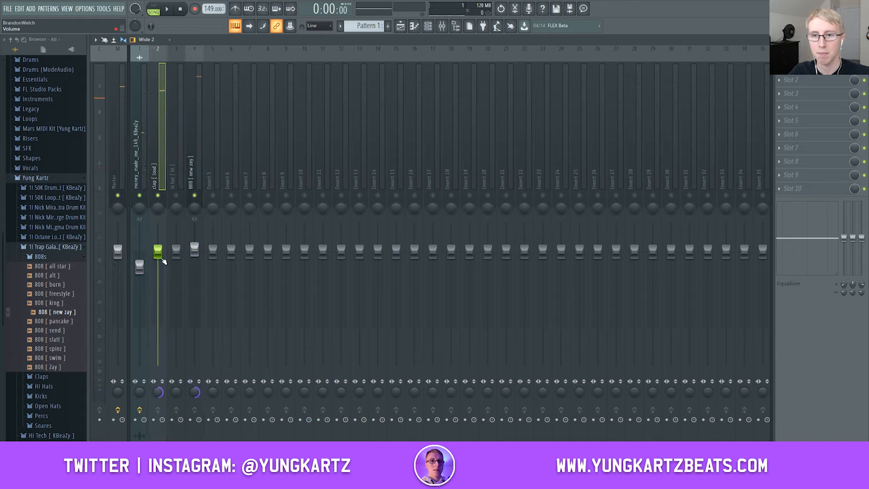
{"action": "mouse_move", "coordinate": [157, 252]}
{"action": "left_mouse_down"}
{"action": "mouse_move", "coordinate": [157, 317]}
{"action": "mouse_move", "coordinate": [157, 257]}
{"action": "left_mouse_up"}
{"action": "key", "text": "space"}
{"action": "key", "text": "space"}
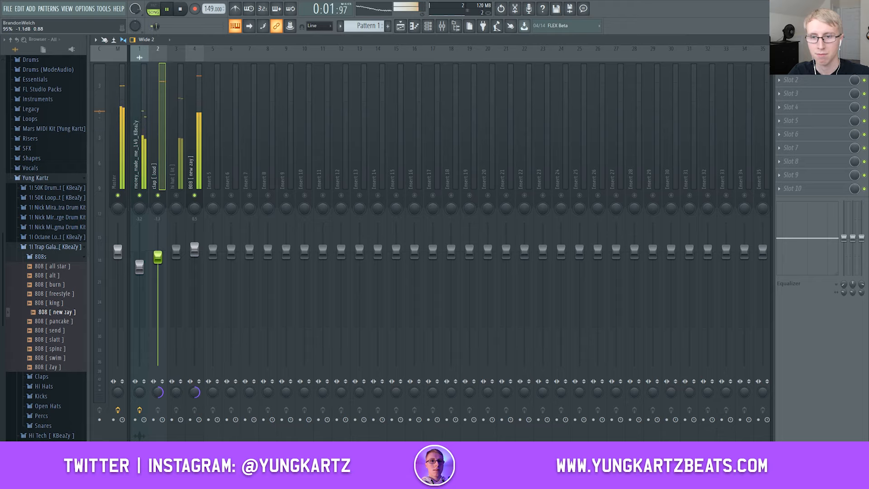
{"action": "left_click_drag", "start_coordinate": [158, 257], "coordinate": [158, 254]}
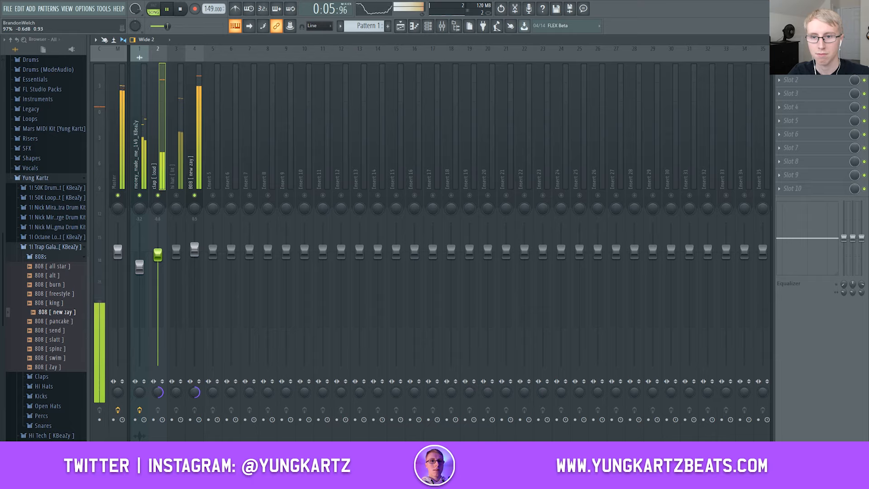
{"action": "left_click_drag", "start_coordinate": [157, 254], "coordinate": [194, 246]}
{"action": "left_click", "coordinate": [158, 255]}
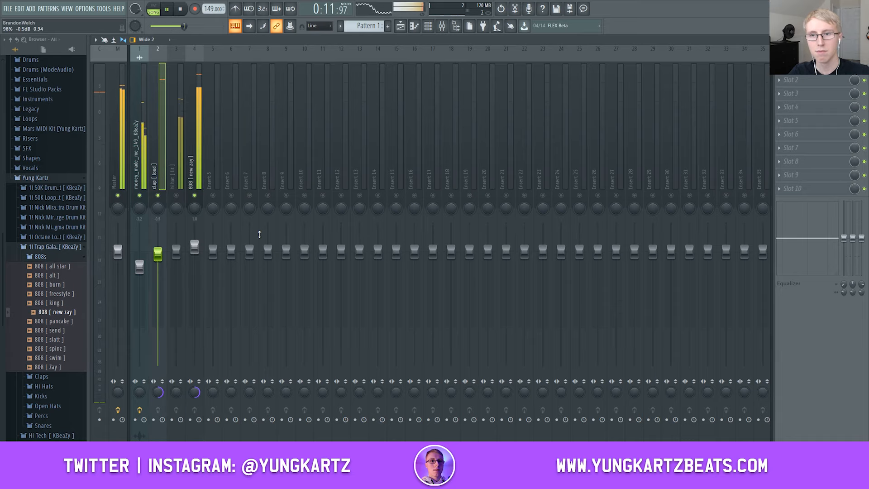
{"action": "key", "text": "space"}
Bring the hi-hat mixer track into the mix with merged stereo separation and its volume at about -0.8 dB.
{"action": "left_click", "coordinate": [176, 392]}
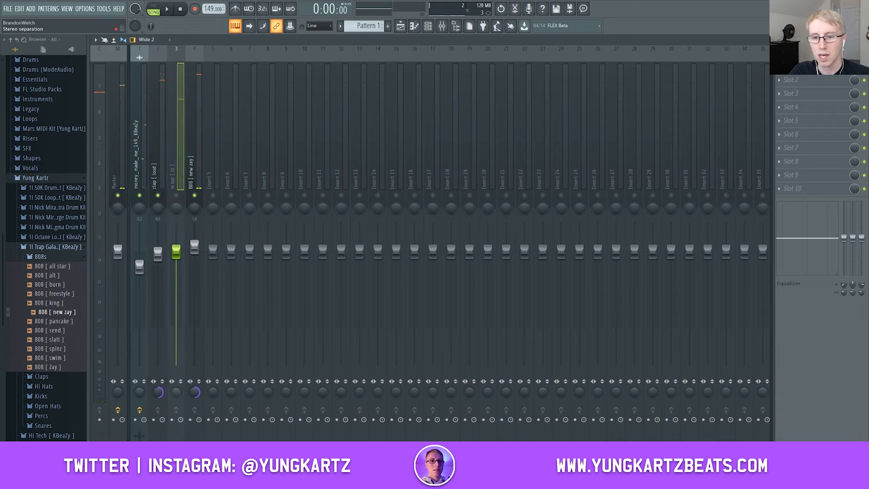
{"action": "left_click", "coordinate": [177, 197]}
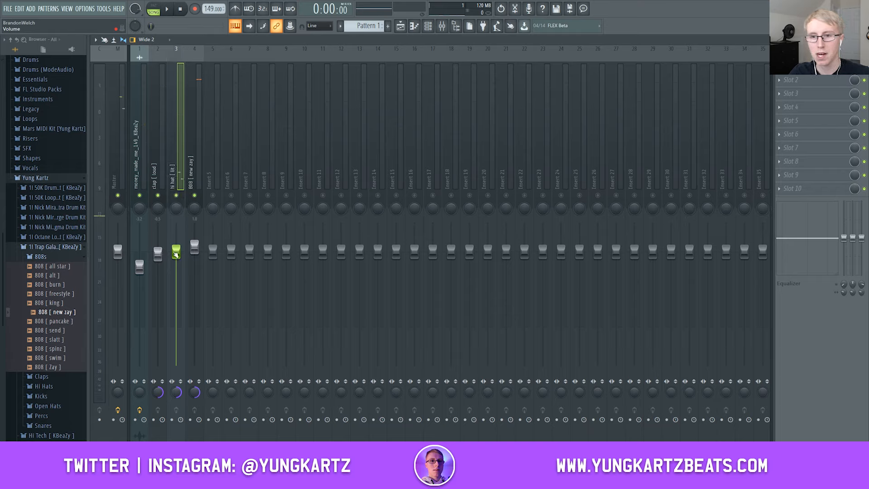
{"action": "mouse_move", "coordinate": [176, 255]}
{"action": "left_mouse_down"}
{"action": "mouse_move", "coordinate": [176, 317]}
{"action": "mouse_move", "coordinate": [176, 256]}
{"action": "left_mouse_up"}
{"action": "key", "text": "space"}
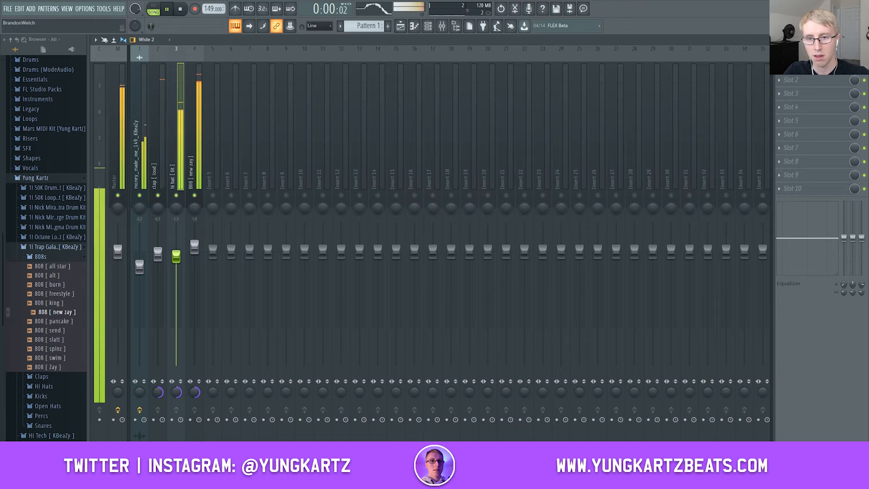
{"action": "left_click_drag", "start_coordinate": [176, 256], "coordinate": [176, 255]}
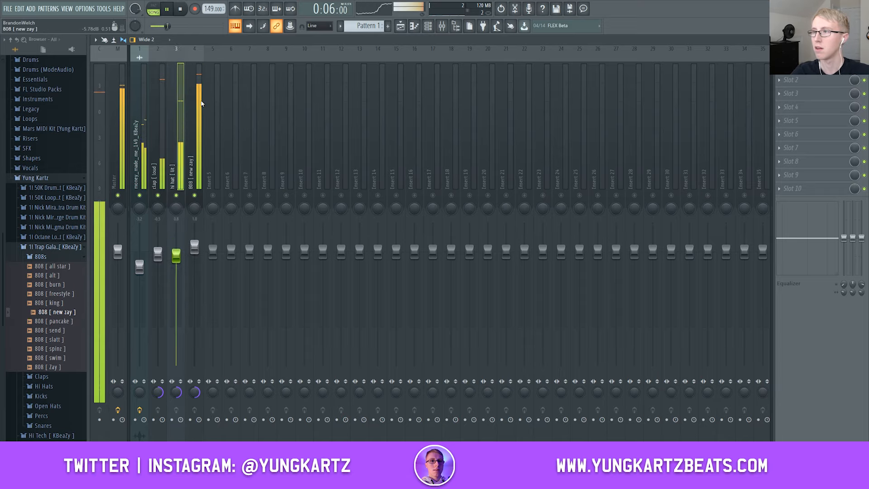
{"action": "key", "text": "space"}
Open Fruity soft clipper in the first effect slot of the Master mixer track.
{"action": "left_click", "coordinate": [130, 72]}
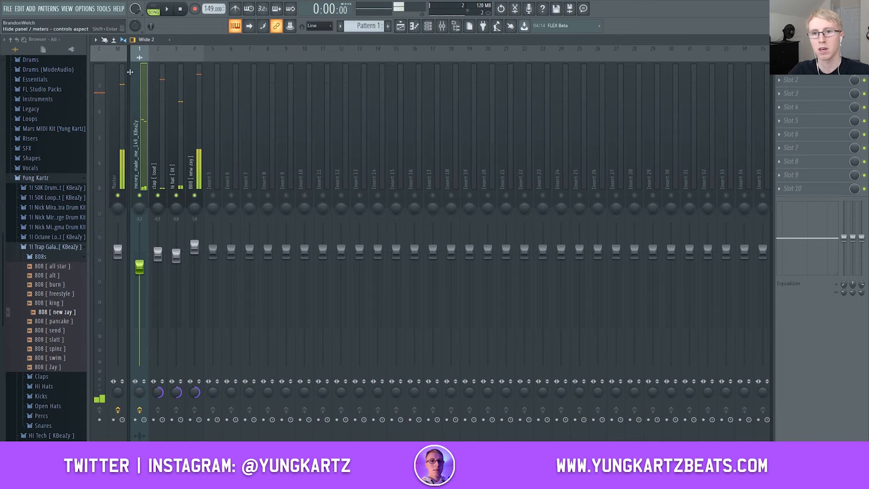
{"action": "left_click", "coordinate": [129, 72]}
{"action": "left_click", "coordinate": [863, 40]}
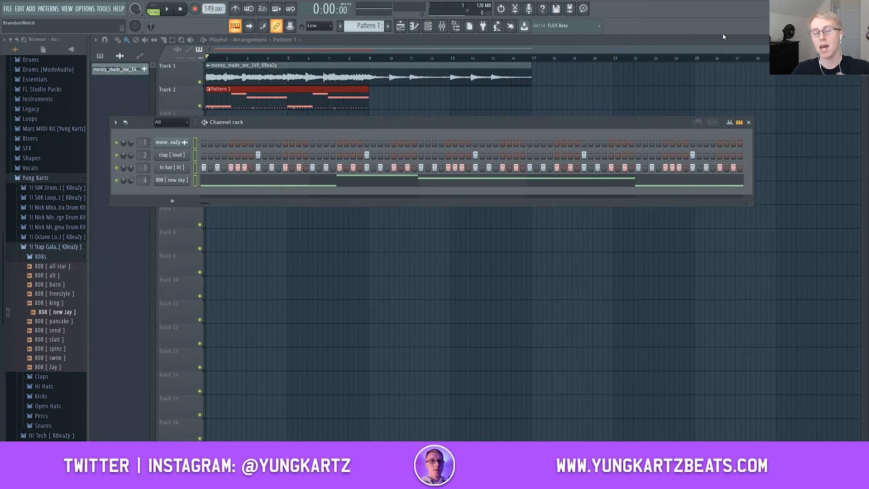
{"action": "key", "text": "F9"}
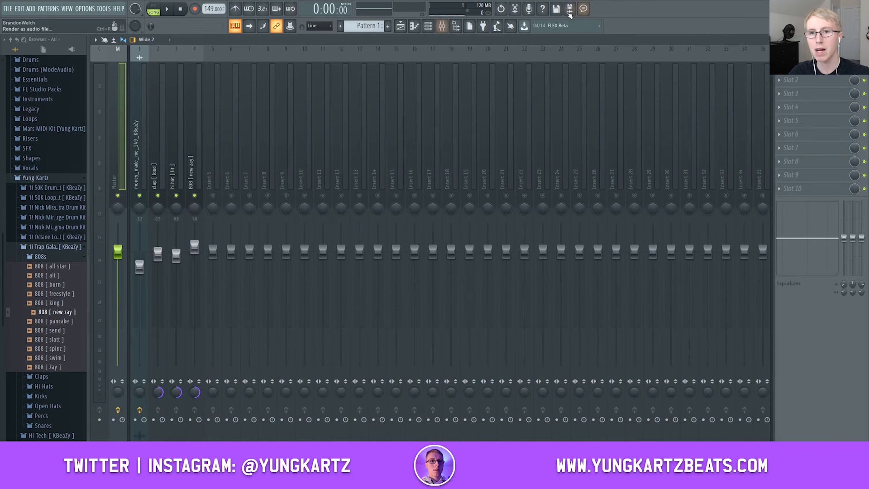
{"action": "left_click", "coordinate": [801, 75]}
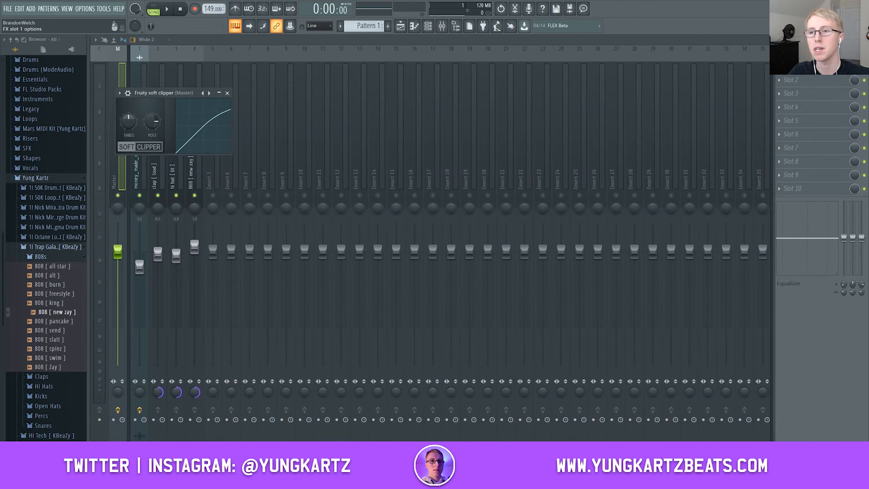
{"action": "left_click", "coordinate": [768, 67]}
{"action": "key", "text": "Escape"}
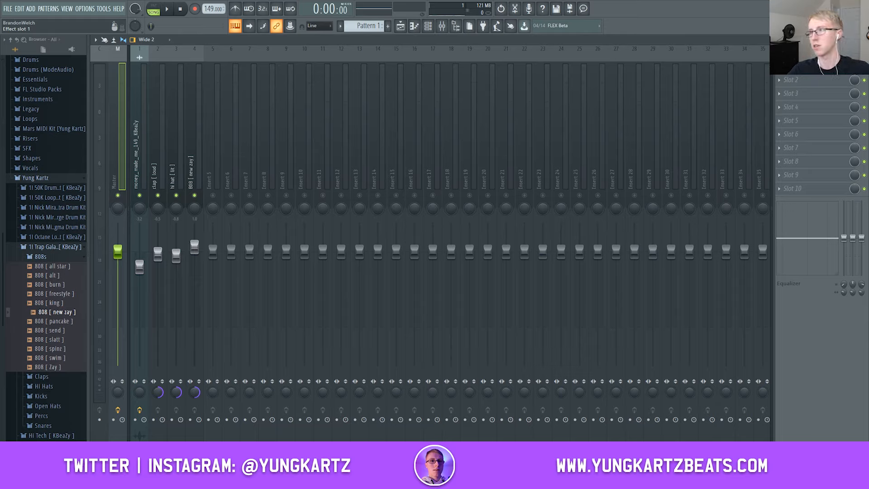
Split Pattern 1 by channel into separate clap, hi-hat and 808 patterns.
{"action": "key", "text": "F9"}
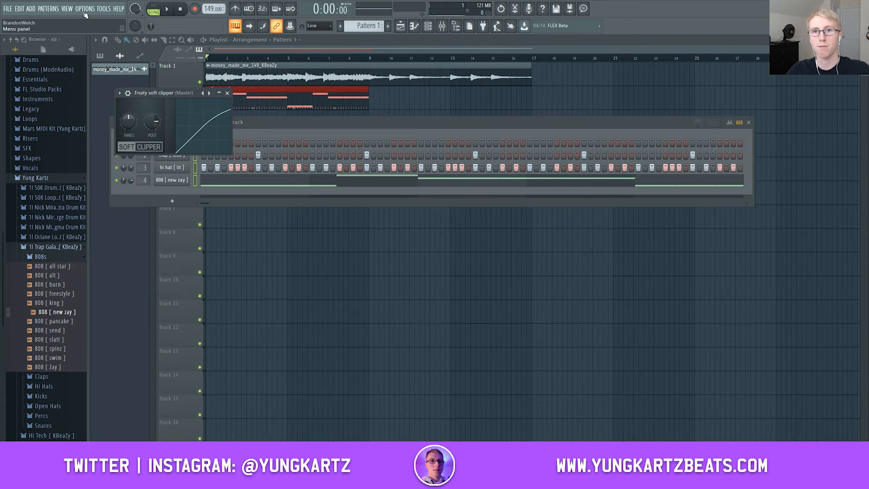
{"action": "left_click", "coordinate": [48, 8]}
{"action": "left_click", "coordinate": [100, 137]}
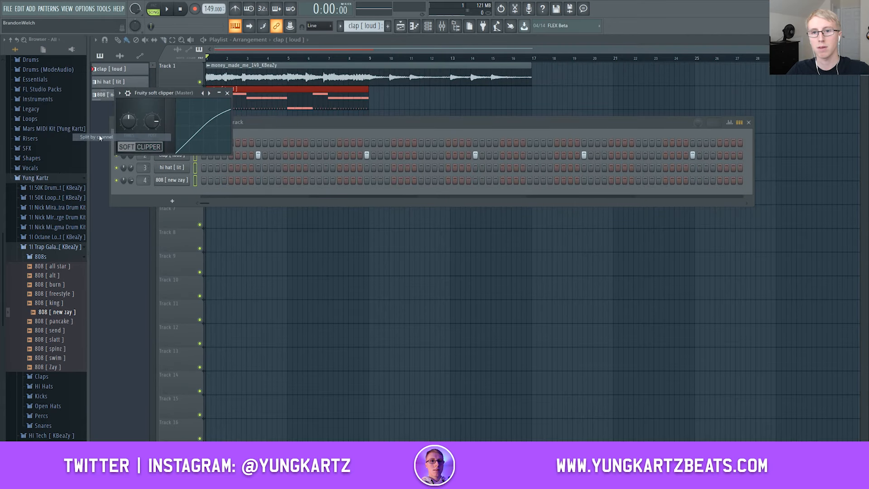
Replace the combined pattern clip on Track 2 with the clap, hi-hat and 808 patterns on Tracks 2 to 4 from bar 1.
{"action": "left_click", "coordinate": [378, 52]}
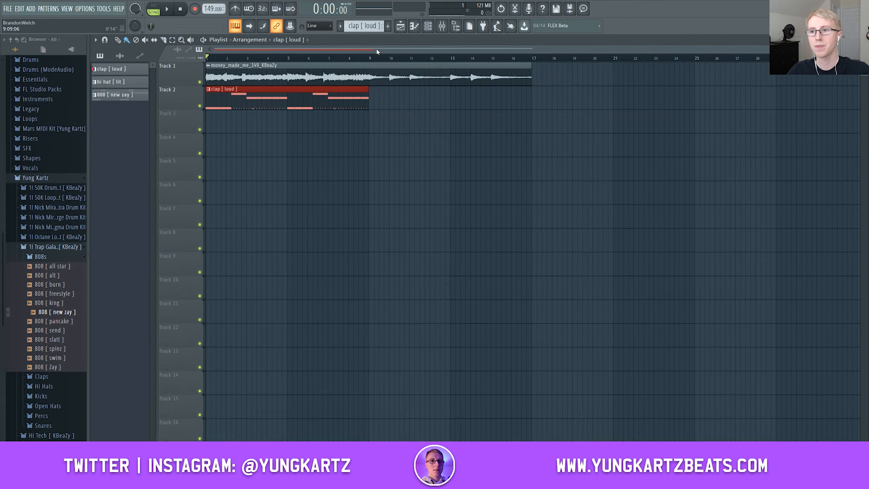
{"action": "right_click", "coordinate": [256, 98]}
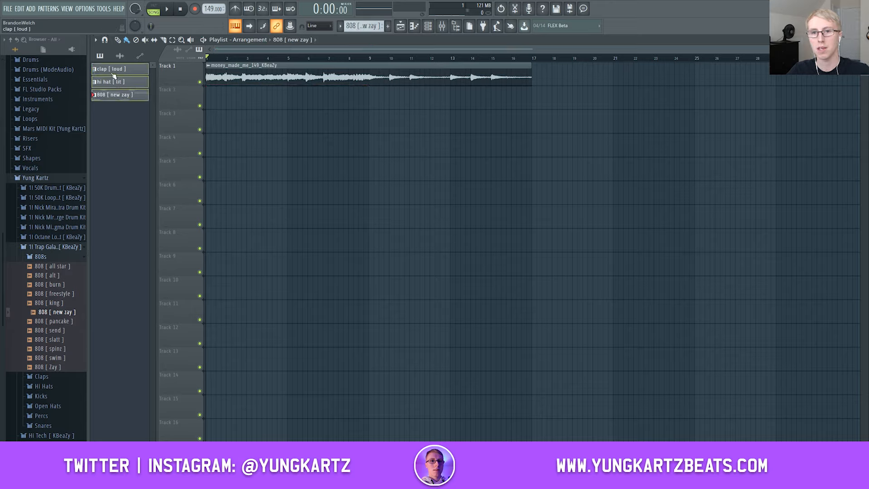
{"action": "left_click_drag", "start_coordinate": [113, 76], "coordinate": [208, 93]}
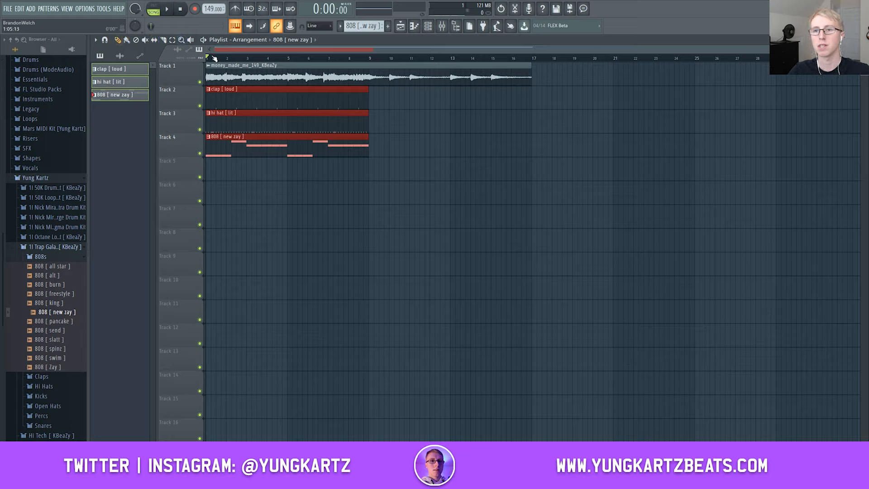
Solo playlist Track 1 and audition the money_made_me loop from the start and from bar 9.
{"action": "left_click", "coordinate": [200, 84], "text": "ctrl"}
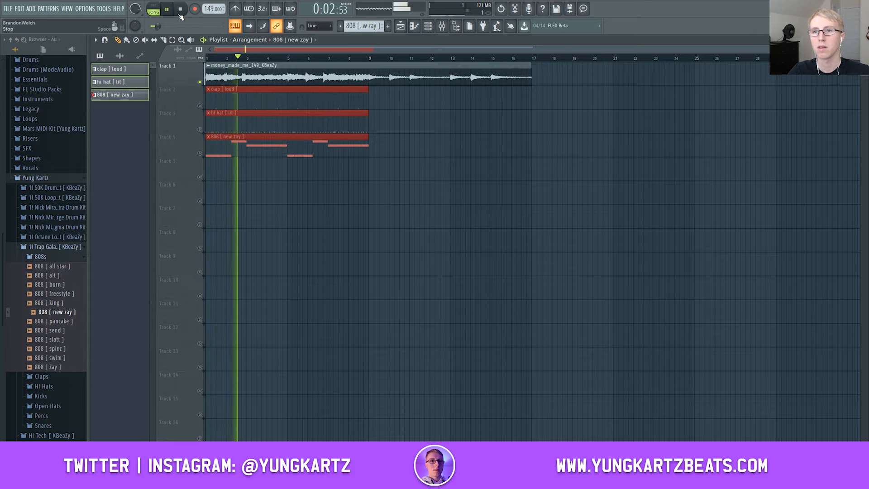
{"action": "key", "text": "space"}
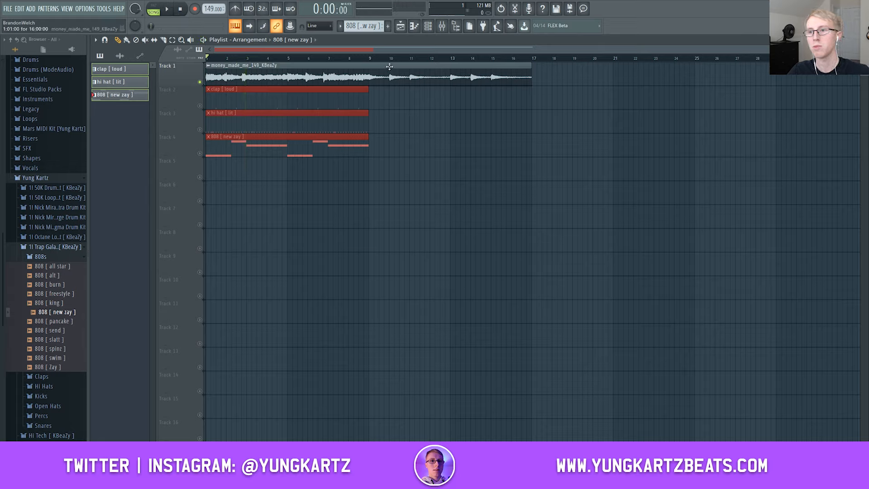
{"action": "left_click", "coordinate": [369, 58]}
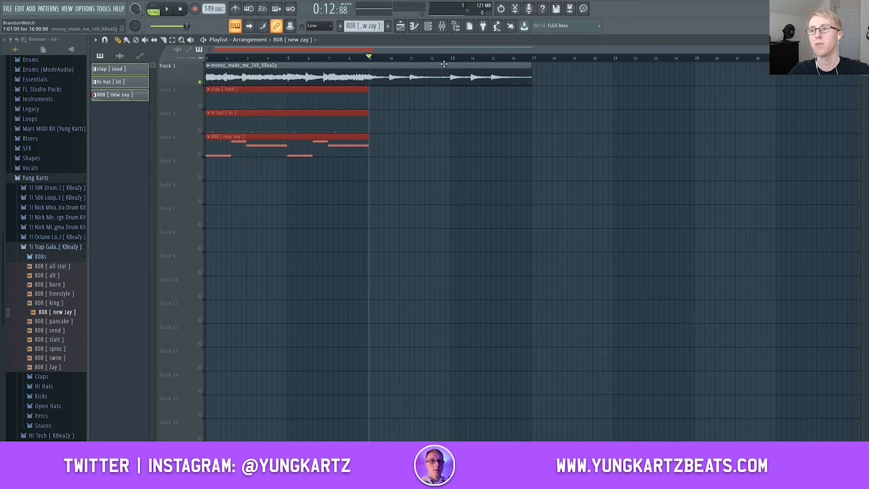
{"action": "key", "text": "space"}
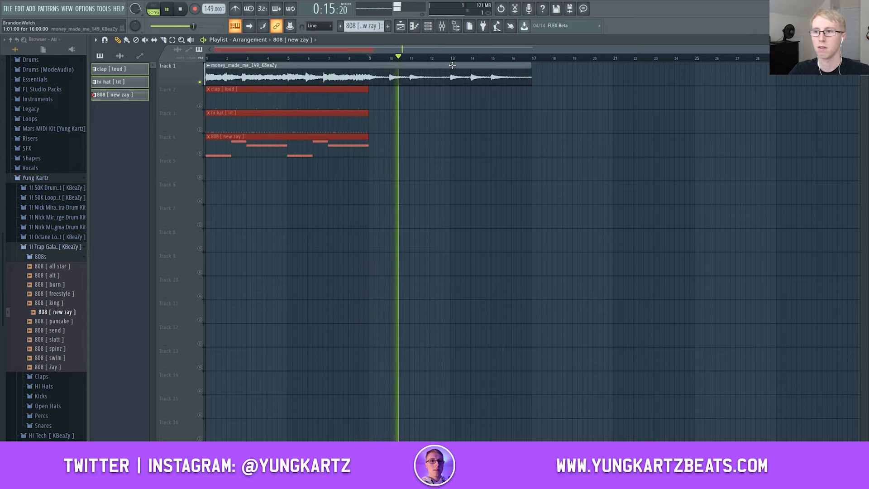
{"action": "left_click", "coordinate": [179, 11]}
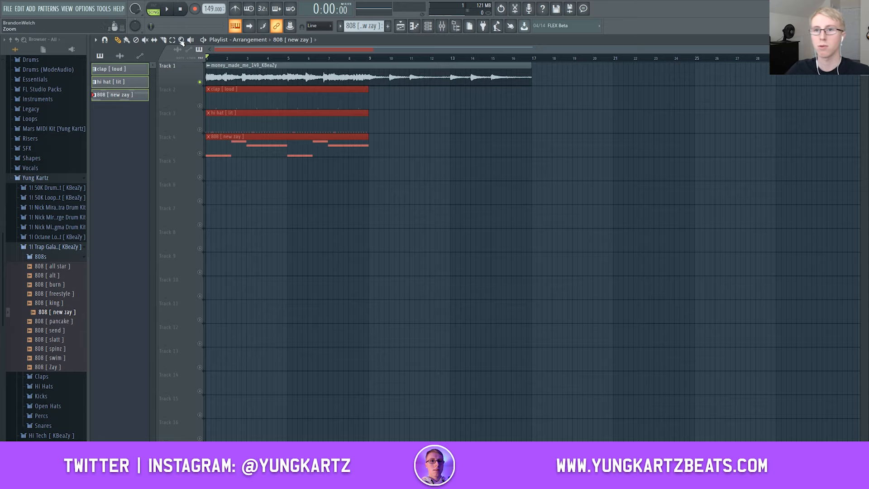
Slice the money_made_me audio clip on Track 1 at bar 9.
{"action": "scroll", "coordinate": [402, 232], "scroll_direction": "up", "scroll_amount": 4}
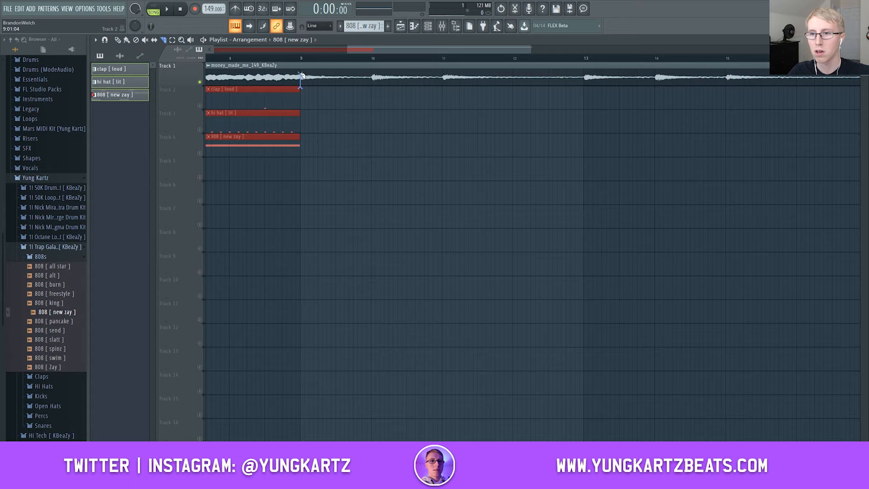
{"action": "scroll", "coordinate": [380, 222], "scroll_direction": "down", "scroll_amount": 5}
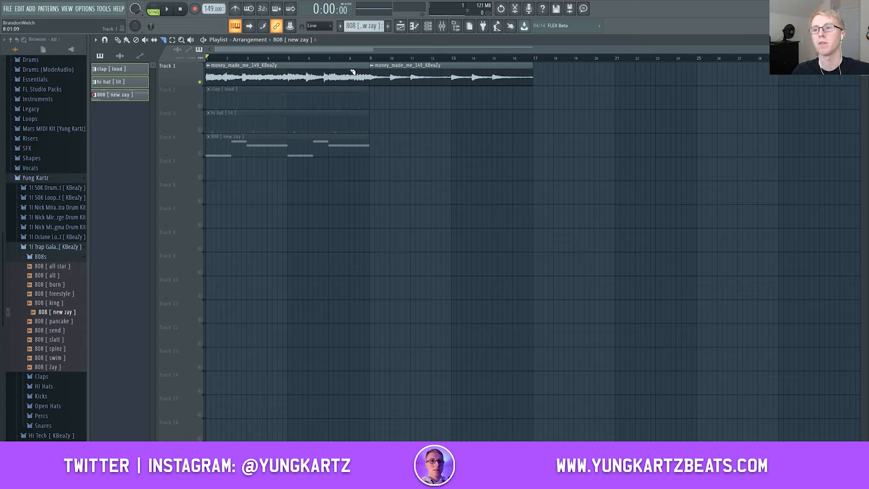
Unsolo Track 1 and duplicate the clap, hi-hat and 808 clips on Tracks 2 to 4 to bar 9.
{"action": "right_click", "coordinate": [199, 82]}
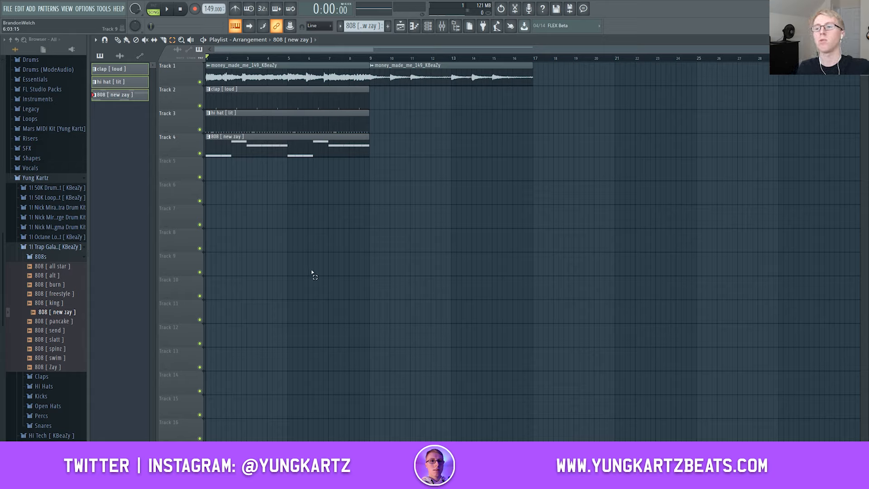
{"action": "key", "text": "space"}
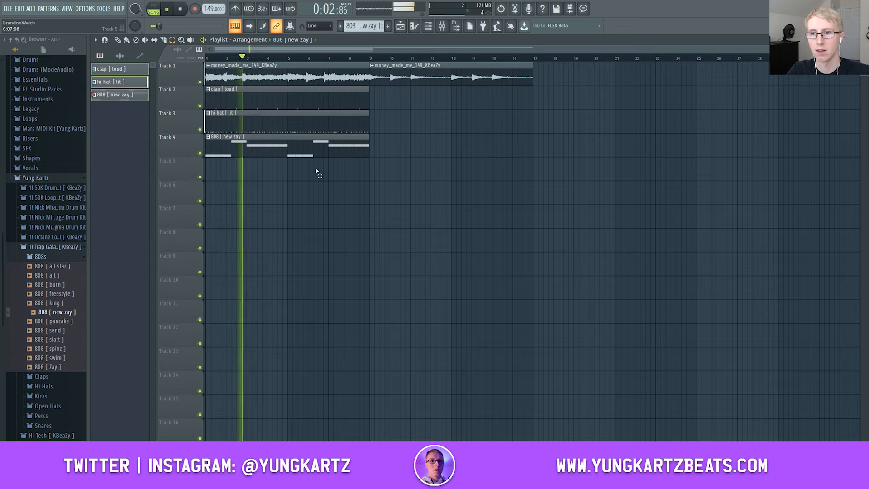
{"action": "left_click_drag", "start_coordinate": [317, 178], "coordinate": [237, 108]}
{"action": "key", "text": "ctrl+b"}
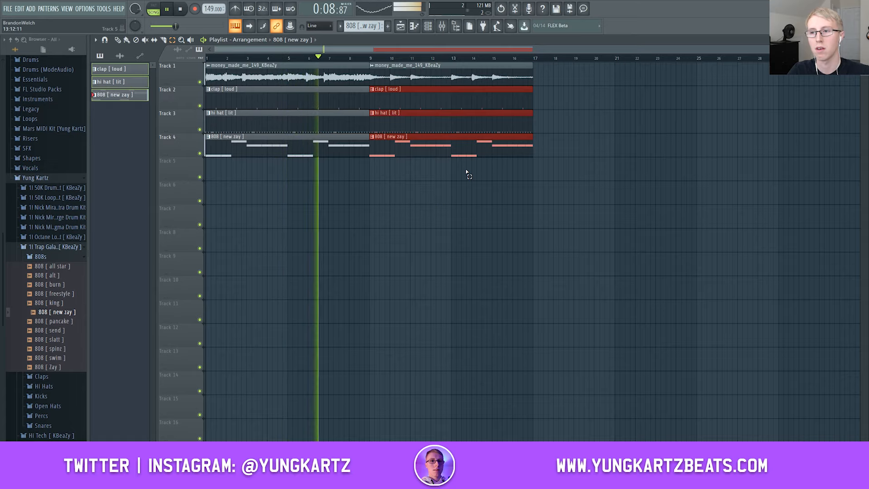
Duplicate the bar 9 clips on Tracks 1 to 4 four times so the arrangement extends to bar 49.
{"action": "left_click_drag", "start_coordinate": [466, 173], "coordinate": [401, 62]}
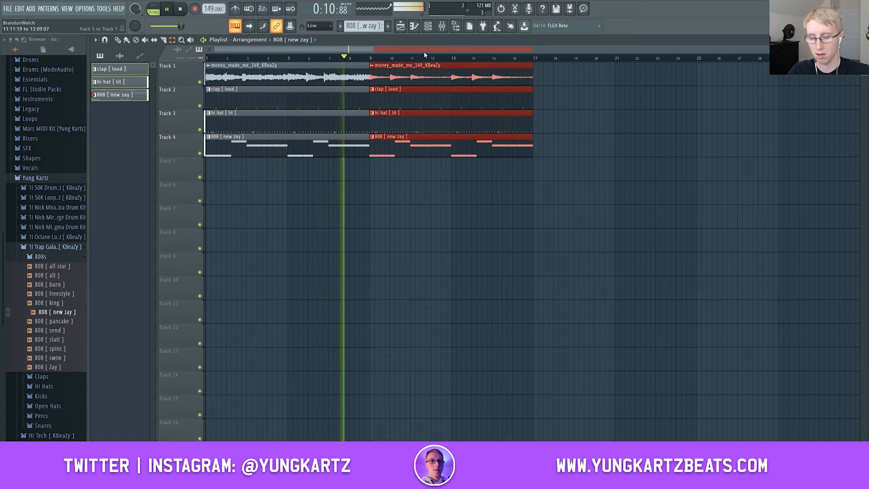
{"action": "key", "text": "ctrl+b"}
{"action": "key", "text": "ctrl+b"}
{"action": "key", "text": "ctrl+b"}
{"action": "key", "text": "ctrl+b"}
{"action": "scroll", "coordinate": [428, 289], "scroll_direction": "down", "scroll_amount": 3}
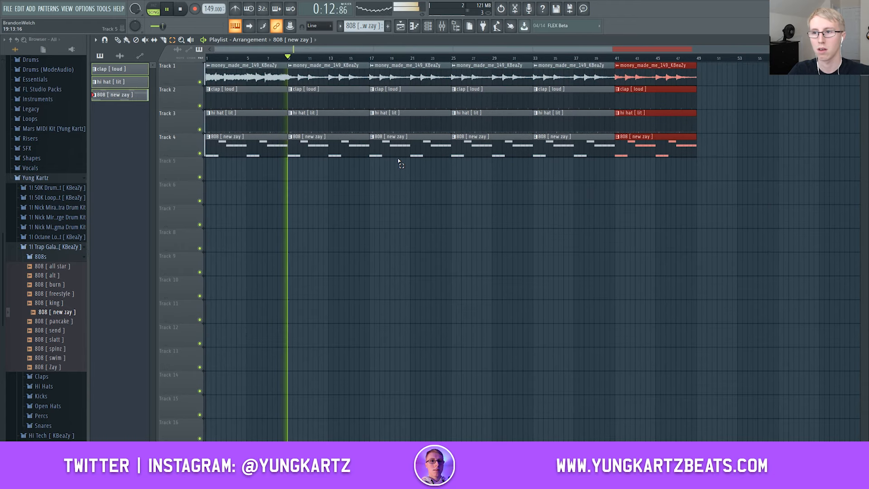
Audition the transition into bar 9 and trim the starts of its clap, hi-hat and 808 clips to bar 11.
{"action": "key", "text": "space"}
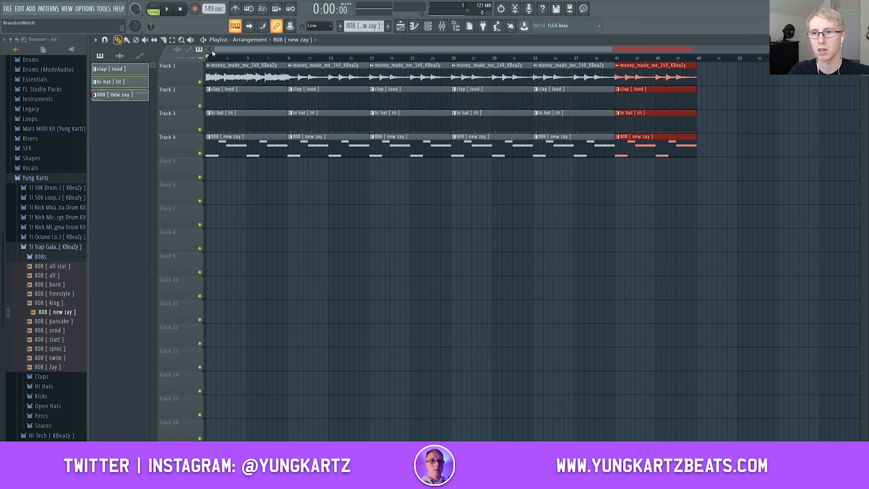
{"action": "left_click", "coordinate": [279, 57]}
{"action": "key", "text": "space"}
{"action": "scroll", "coordinate": [285, 235], "scroll_direction": "up", "scroll_amount": 3}
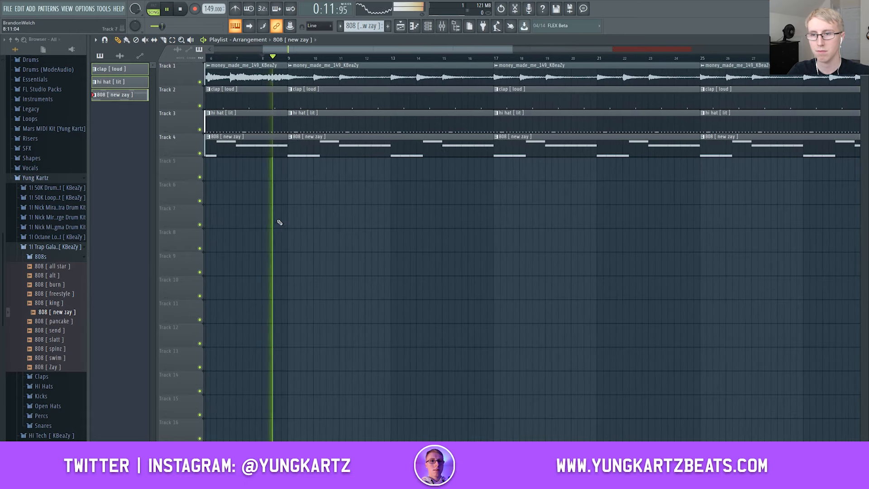
{"action": "key", "text": "space"}
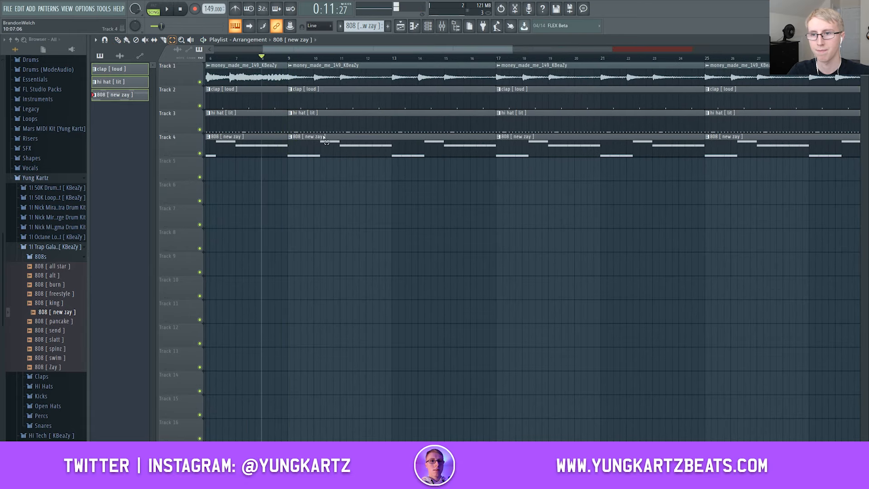
{"action": "left_click_drag", "start_coordinate": [298, 167], "coordinate": [257, 90]}
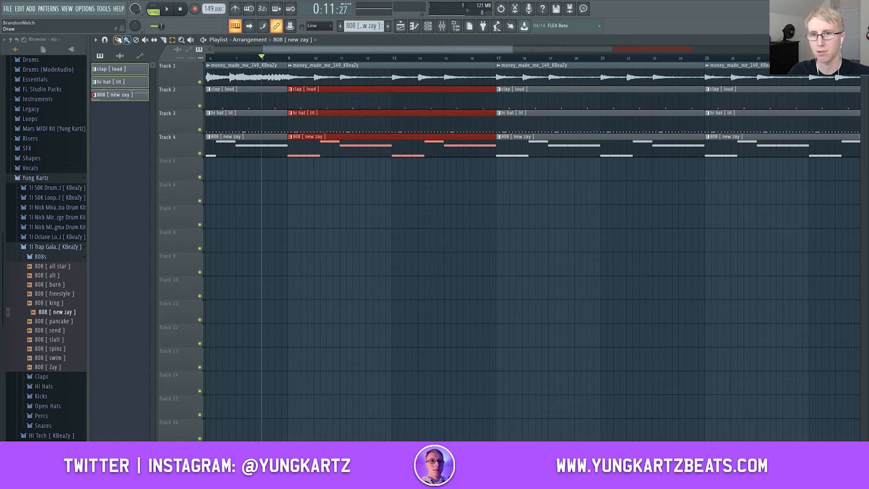
{"action": "left_click_drag", "start_coordinate": [294, 100], "coordinate": [341, 95]}
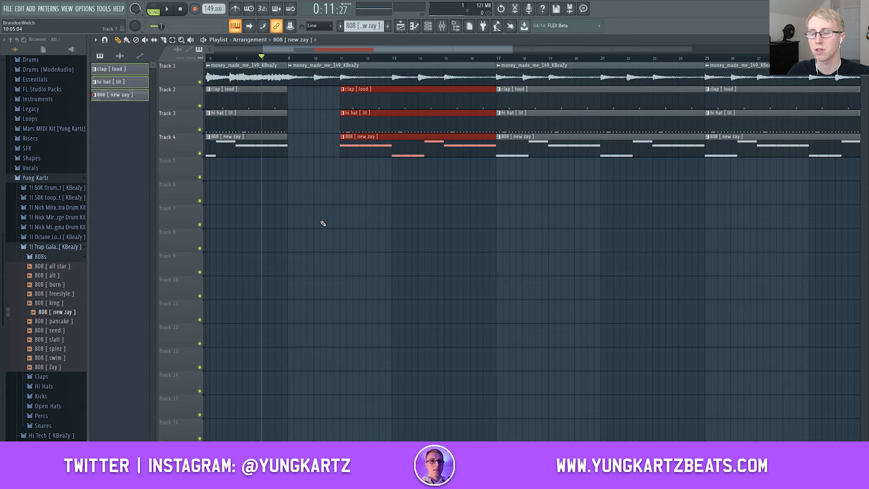
{"action": "scroll", "coordinate": [323, 223], "scroll_direction": "down", "scroll_amount": 3}
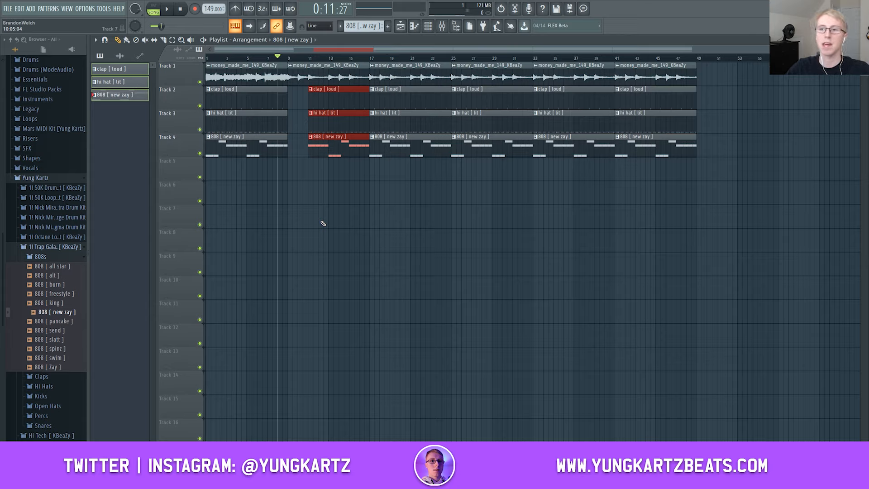
Replace the money_made_me clips at bars 17 and 25 on Track 1 with the loop's opening eight-bar section.
{"action": "key", "text": "space"}
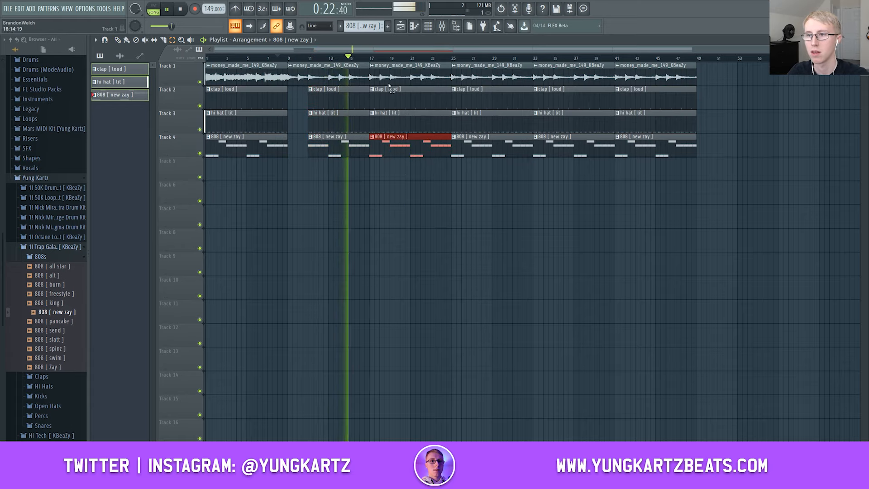
{"action": "right_click", "coordinate": [381, 70]}
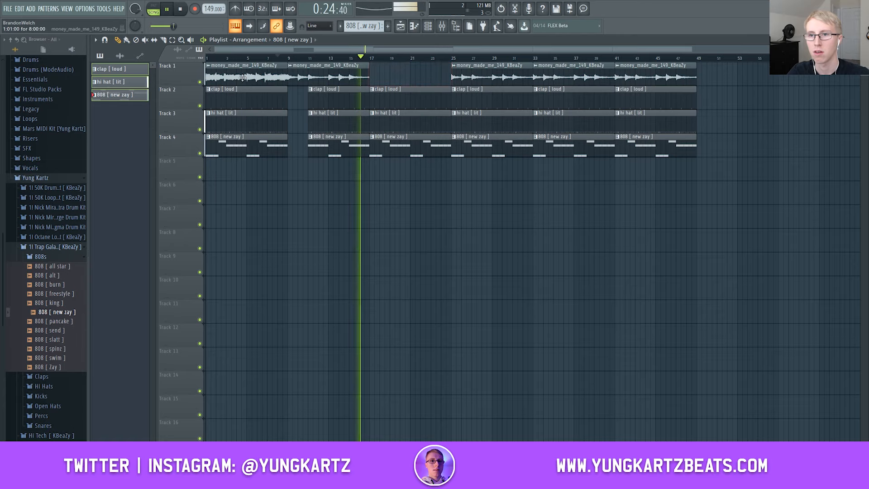
{"action": "key", "text": "space"}
{"action": "key", "text": "space"}
{"action": "left_click", "coordinate": [372, 72]}
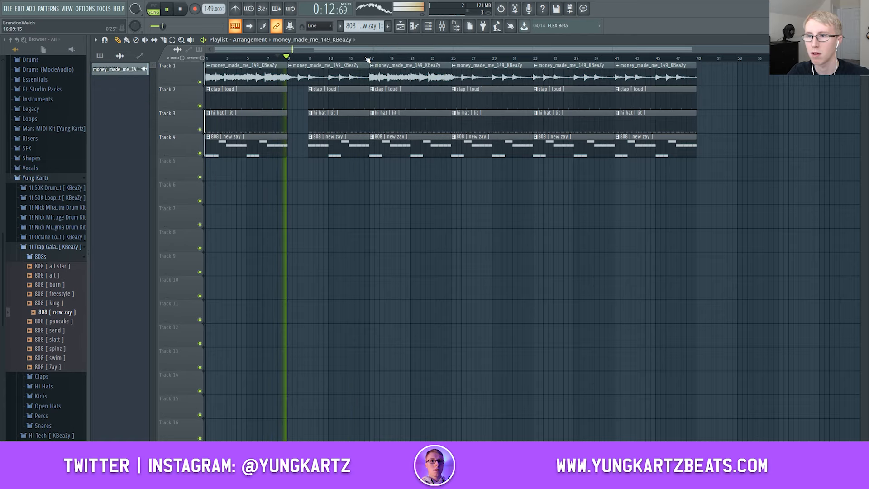
{"action": "left_click", "coordinate": [368, 59]}
{"action": "right_click", "coordinate": [465, 76]}
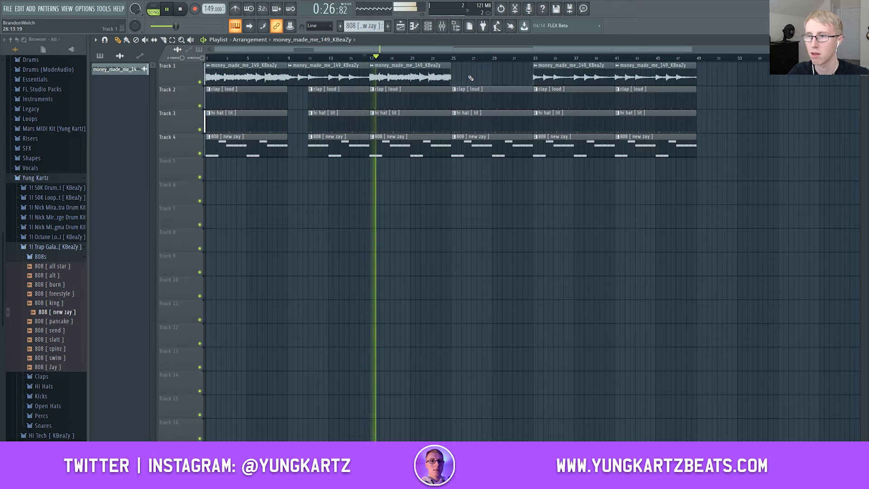
{"action": "left_click", "coordinate": [454, 74]}
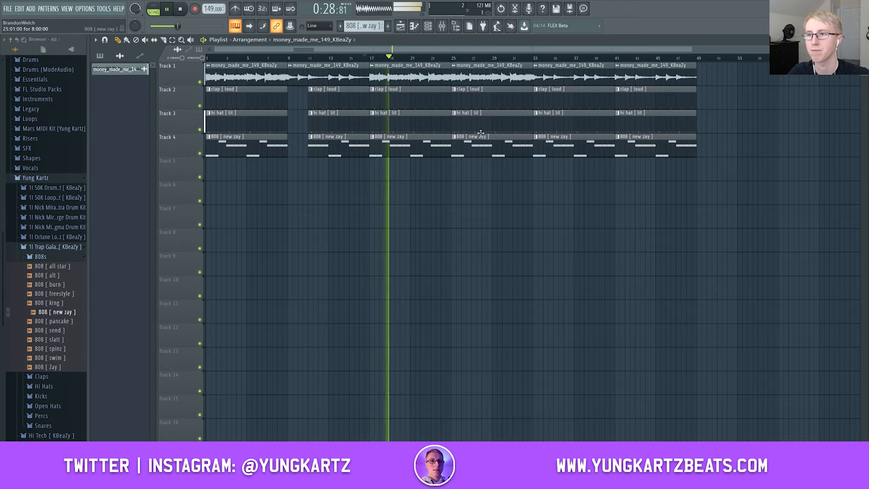
Delete the 808 clip at bar 33 on Track 4 and audition the transition into that bar.
{"action": "scroll", "coordinate": [426, 51], "scroll_direction": "right", "scroll_amount": 3}
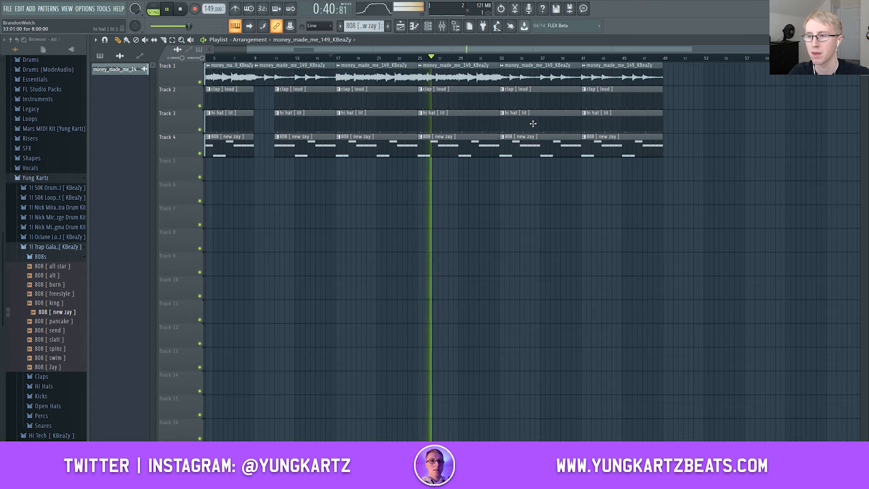
{"action": "right_click", "coordinate": [539, 144]}
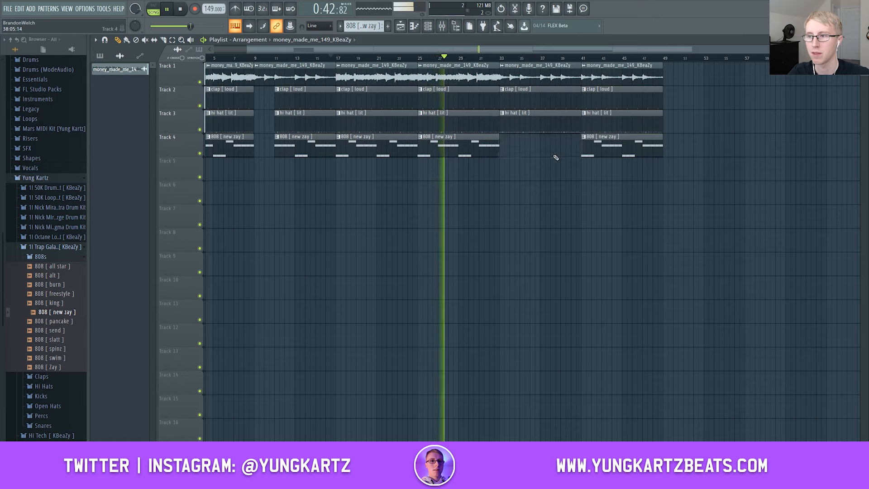
{"action": "left_click", "coordinate": [492, 59]}
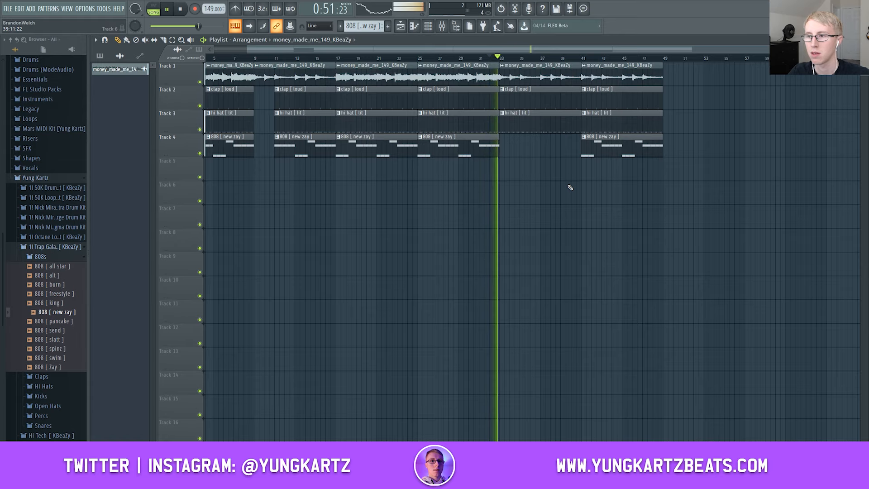
Shorten the hi-hat clip at bar 33 on Track 3 to a length of 7:08:00.
{"action": "scroll", "coordinate": [569, 187], "scroll_direction": "left", "scroll_amount": 2}
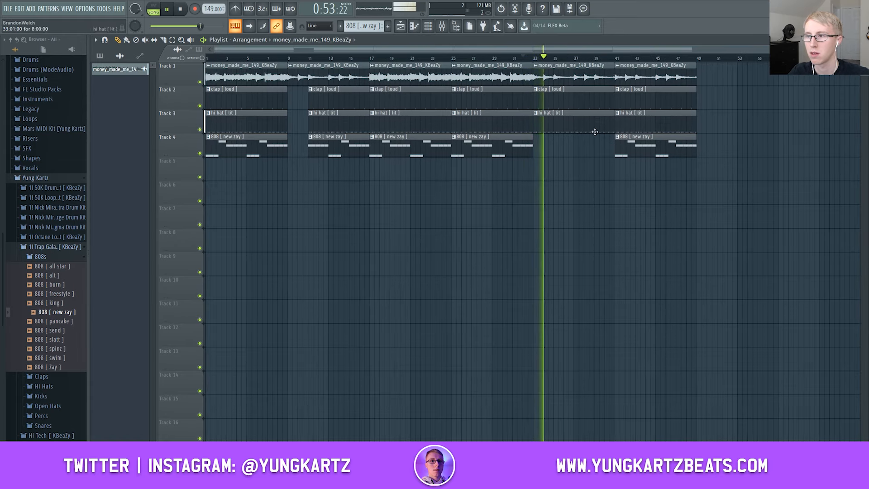
{"action": "scroll", "coordinate": [633, 231], "scroll_direction": "up", "scroll_amount": 3}
{"action": "scroll", "coordinate": [632, 232], "scroll_direction": "up", "scroll_amount": 2}
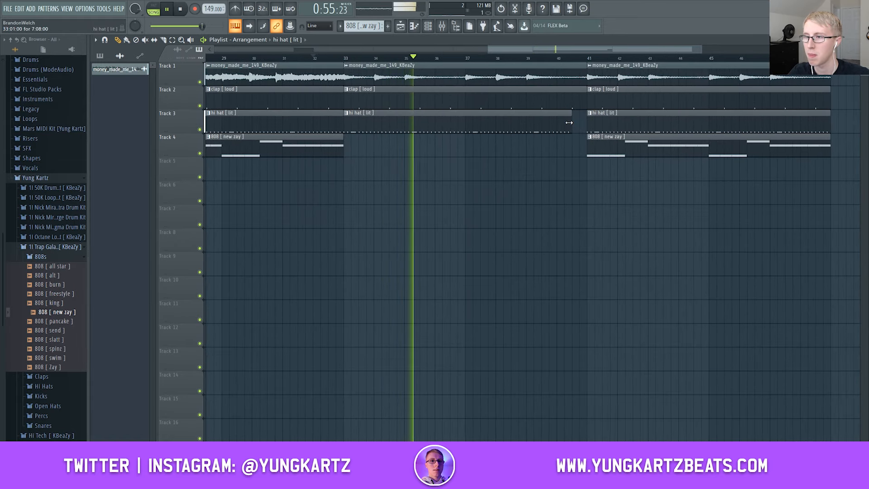
Remove the clips at bar 41 and duplicate the whole 40-bar arrangement twice.
{"action": "scroll", "coordinate": [621, 227], "scroll_direction": "down", "scroll_amount": 4}
{"action": "scroll", "coordinate": [589, 235], "scroll_direction": "left", "scroll_amount": 3}
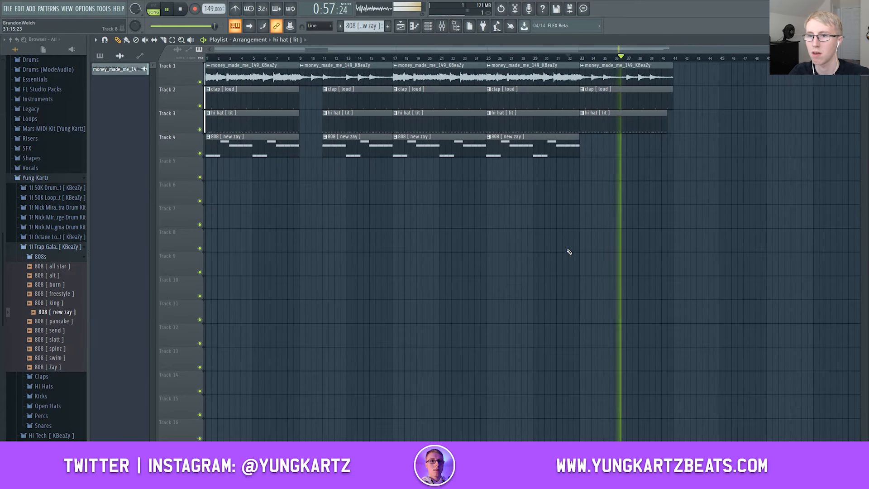
{"action": "key", "text": "ctrl+a"}
{"action": "key", "text": "ctrl+b"}
{"action": "key", "text": "ctrl+b"}
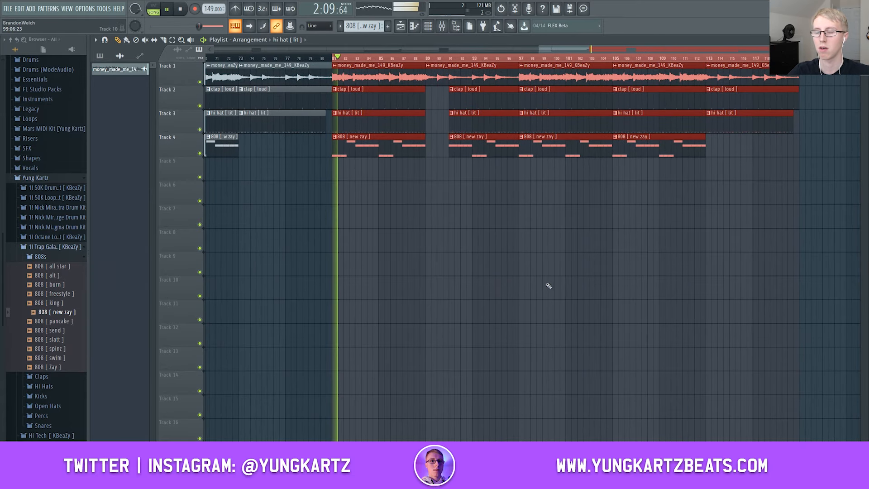
{"action": "scroll", "coordinate": [564, 309], "scroll_direction": "down", "scroll_amount": 3}
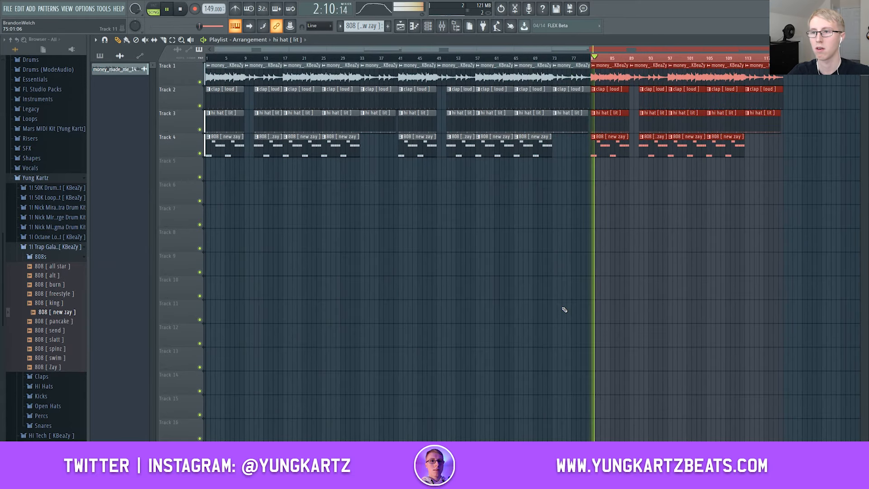
Audition the end of the arrangement and copy the loop, clap, hi-hat and 808 clips at bar 81 to bar 121.
{"action": "left_click", "coordinate": [751, 58]}
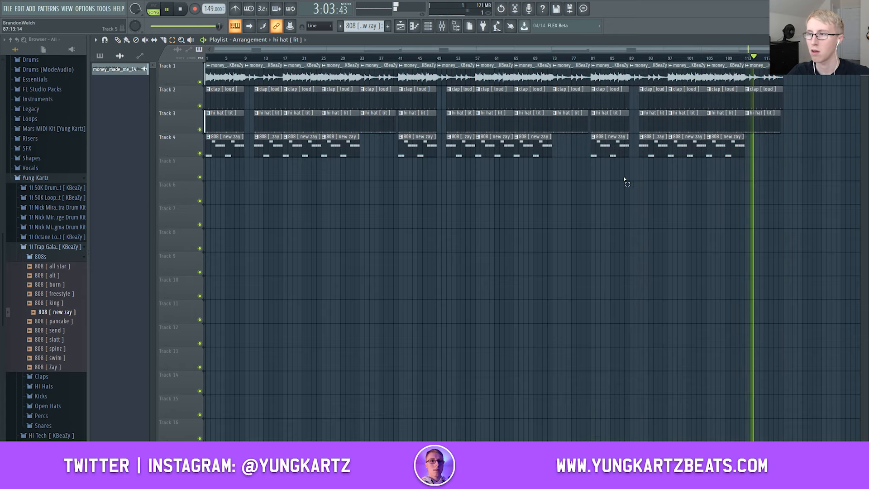
{"action": "left_click_drag", "start_coordinate": [616, 178], "coordinate": [798, 78]}
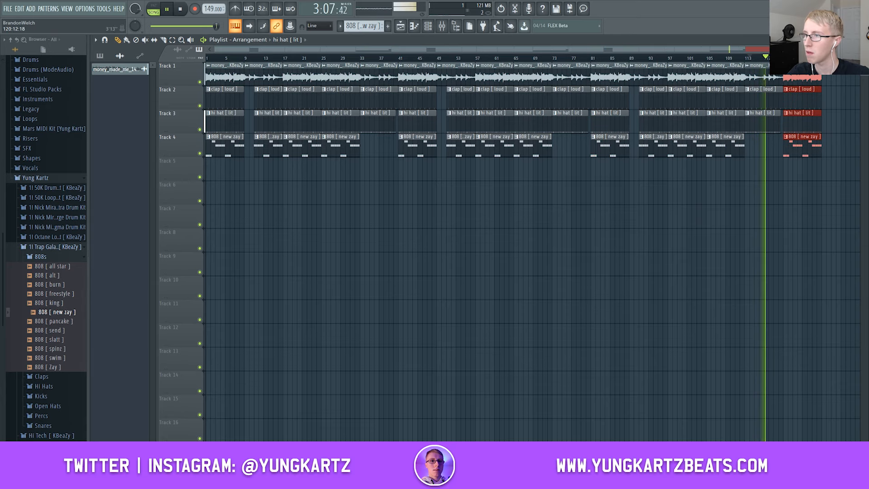
{"action": "scroll", "coordinate": [792, 314], "scroll_direction": "down", "scroll_amount": 1}
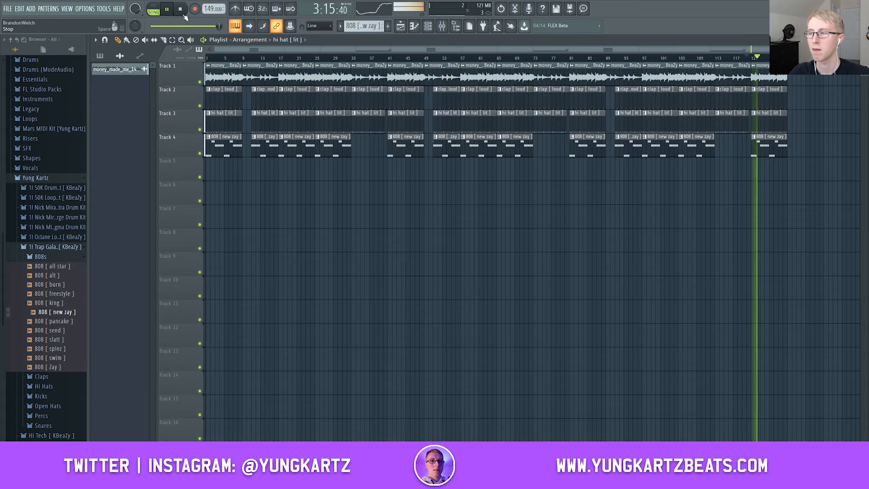
Create an automation clip for the Master track's volume from the mixer.
{"action": "key", "text": "F9"}
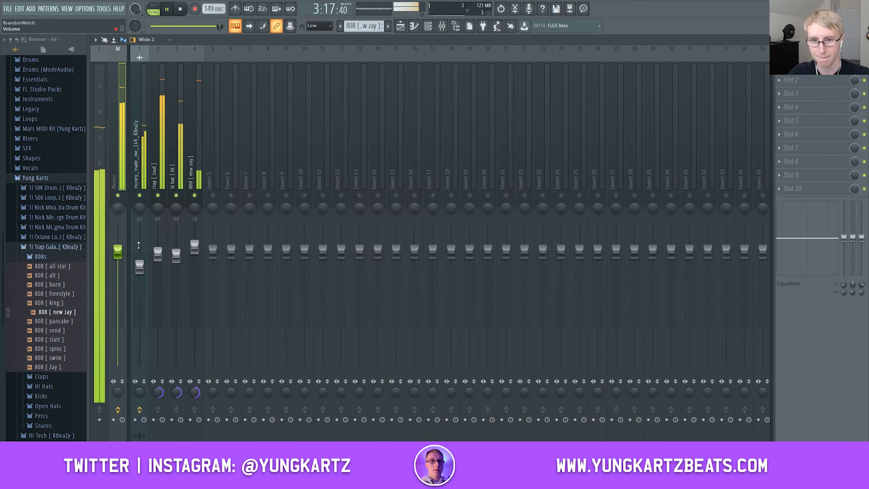
{"action": "right_click", "coordinate": [119, 251]}
{"action": "left_click", "coordinate": [151, 300]}
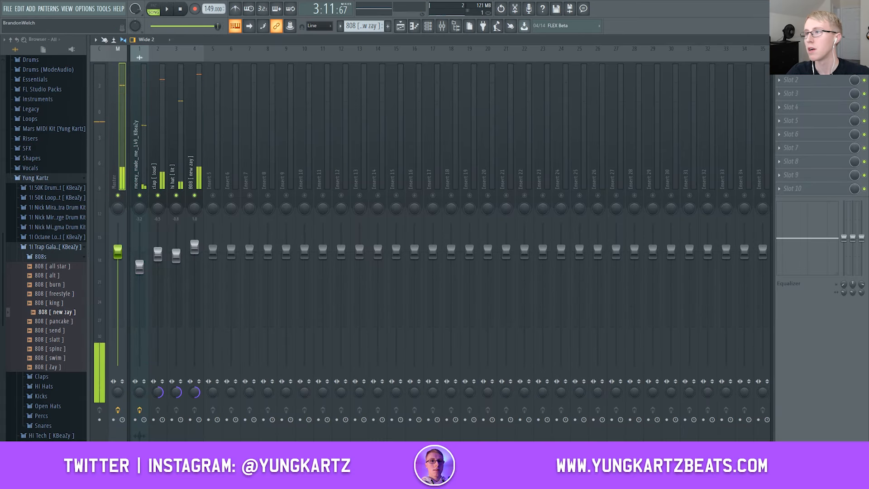
Shape a curved master volume fade-out from bar 121 down to zero at bar 129, with 23% tension.
{"action": "scroll", "coordinate": [776, 278], "scroll_direction": "up", "scroll_amount": 4}
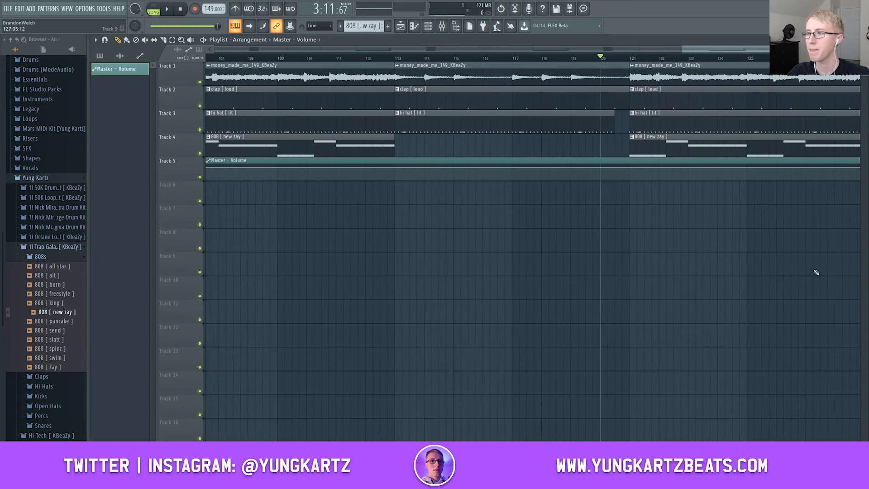
{"action": "scroll", "coordinate": [736, 48], "scroll_direction": "up", "scroll_amount": 4}
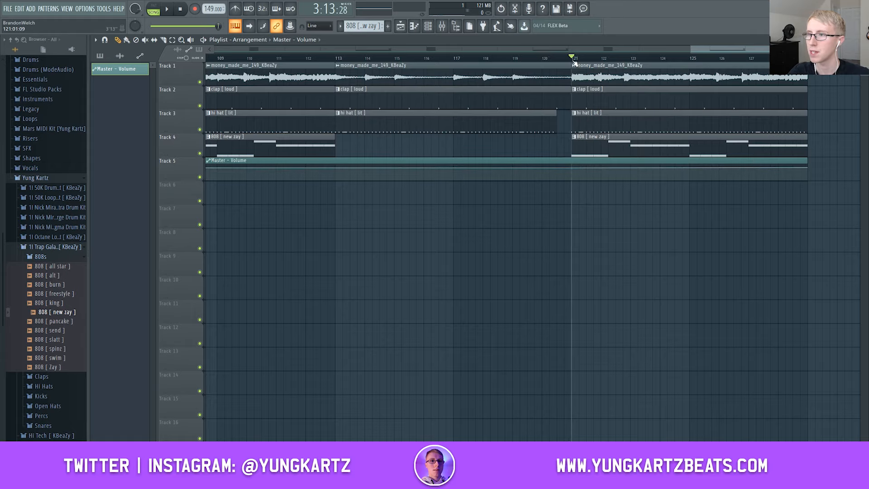
{"action": "left_click_drag", "start_coordinate": [810, 167], "coordinate": [810, 187]}
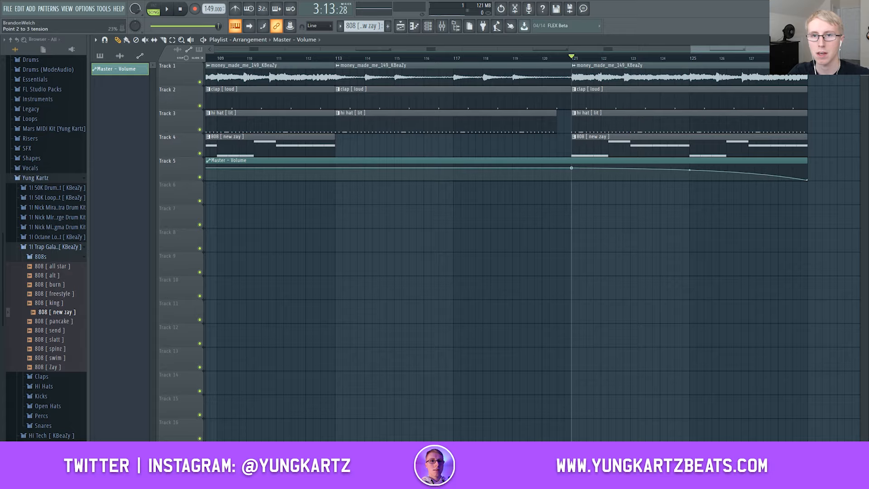
Extend the end of the Master - Volume automation clip on Track 5 about a quarter bar past bar 129.
{"action": "scroll", "coordinate": [815, 243], "scroll_direction": "up", "scroll_amount": 6}
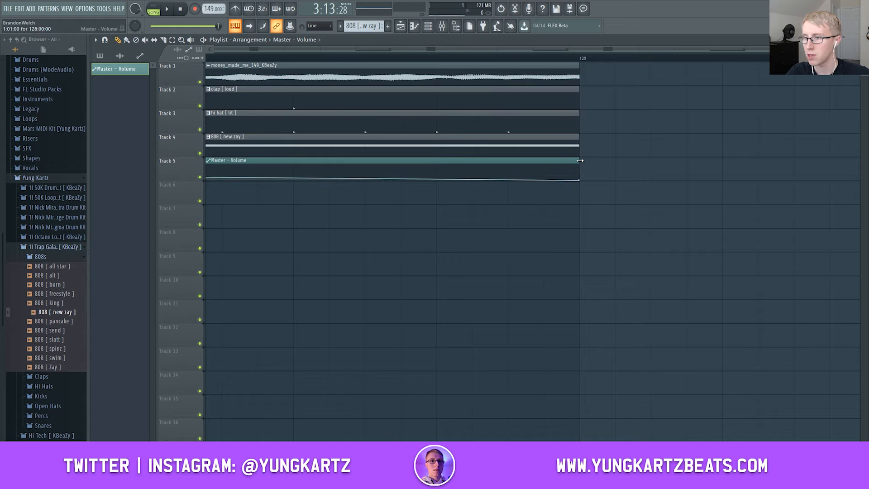
{"action": "mouse_move", "coordinate": [580, 160]}
{"action": "left_mouse_down"}
{"action": "mouse_move", "coordinate": [715, 161]}
{"action": "mouse_move", "coordinate": [581, 160]}
{"action": "left_mouse_up"}
{"action": "scroll", "coordinate": [607, 245], "scroll_direction": "up", "scroll_amount": 5}
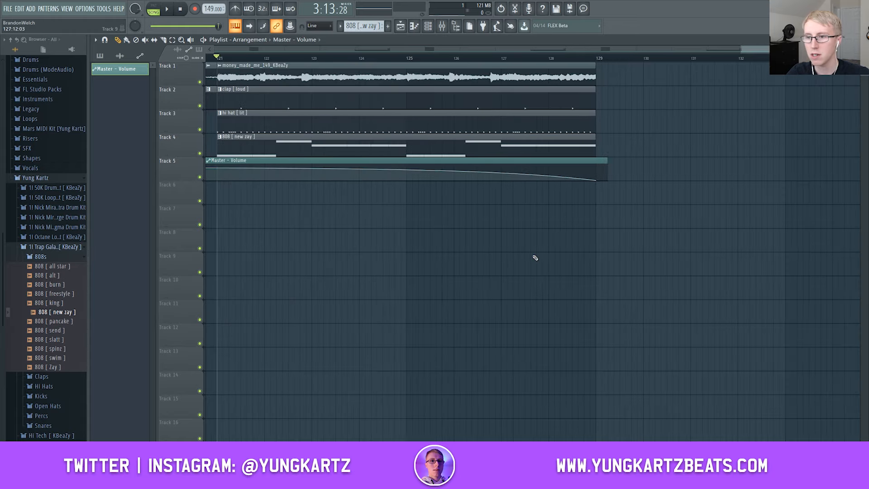
{"action": "scroll", "coordinate": [519, 175], "scroll_direction": "down", "scroll_amount": 4}
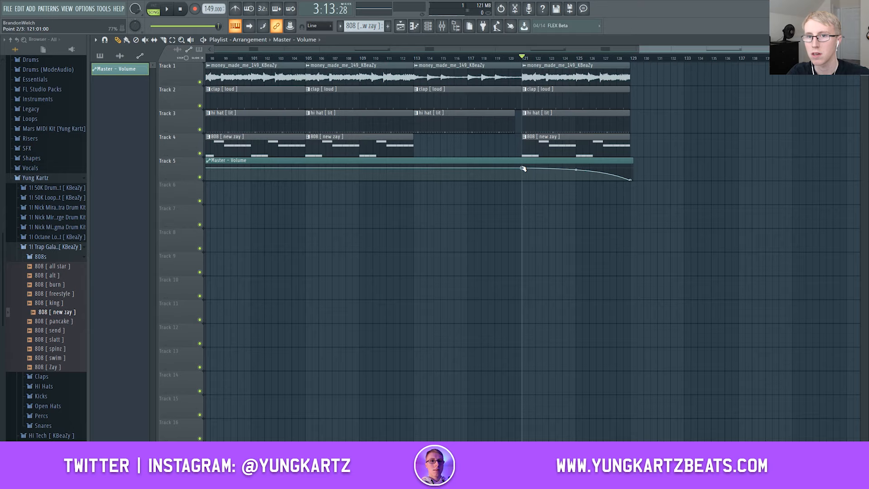
Move the Master - Volume automation clip down from Track 5 to Track 6.
{"action": "left_click_drag", "start_coordinate": [523, 168], "coordinate": [524, 167]}
{"action": "scroll", "coordinate": [403, 250], "scroll_direction": "down", "scroll_amount": 3}
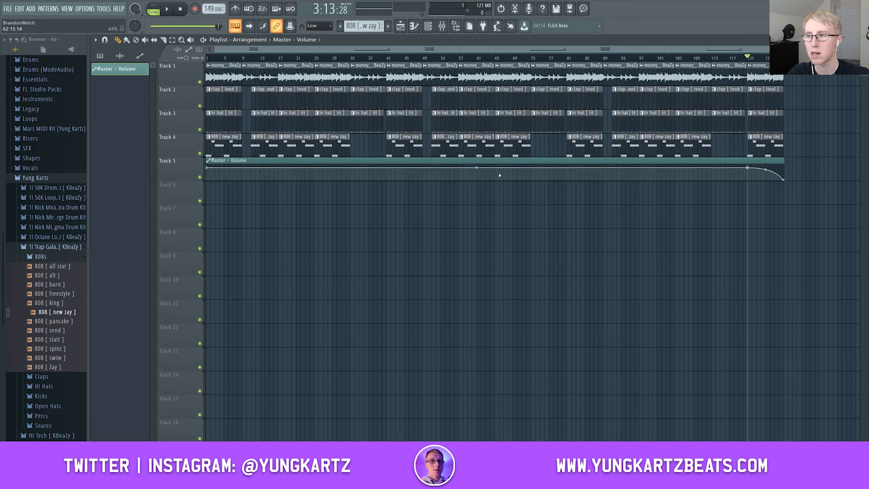
{"action": "left_click", "coordinate": [173, 40]}
{"action": "left_click_drag", "start_coordinate": [380, 193], "coordinate": [368, 180]}
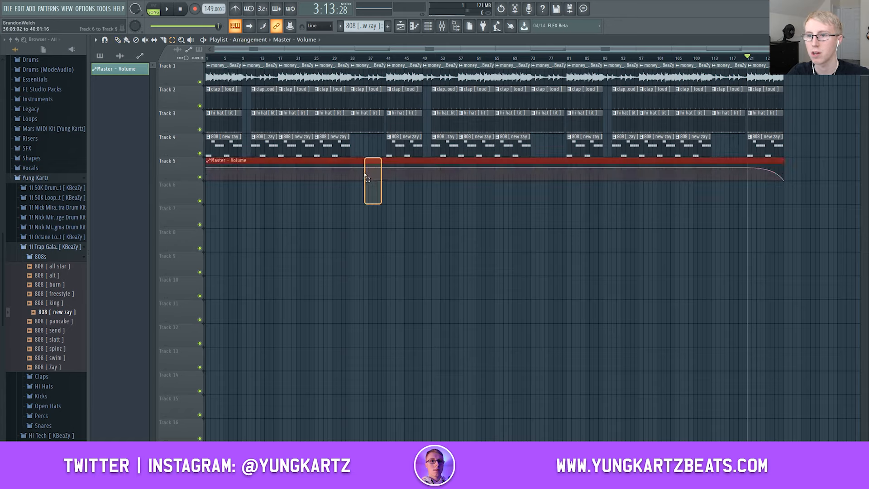
{"action": "key", "text": "shift+Down"}
{"action": "left_click", "coordinate": [304, 282]}
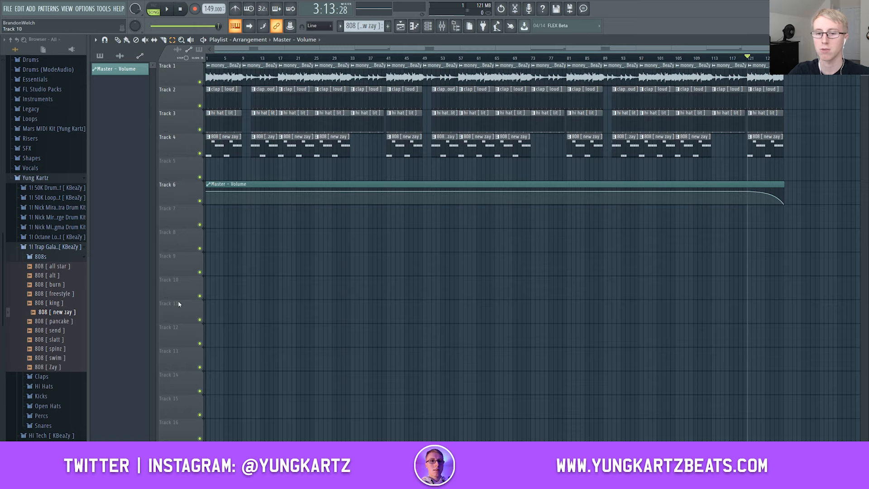
Place the Yung Kartz (Offical Tag) sample on Track 5 so that it ends around bar 9.
{"action": "left_click", "coordinate": [49, 249]}
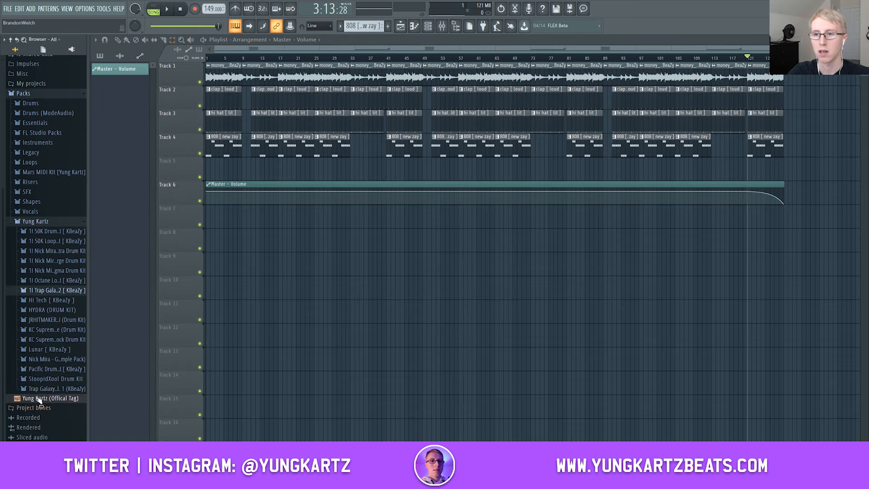
{"action": "left_click_drag", "start_coordinate": [40, 398], "coordinate": [236, 168]}
{"action": "scroll", "coordinate": [242, 315], "scroll_direction": "up", "scroll_amount": 3}
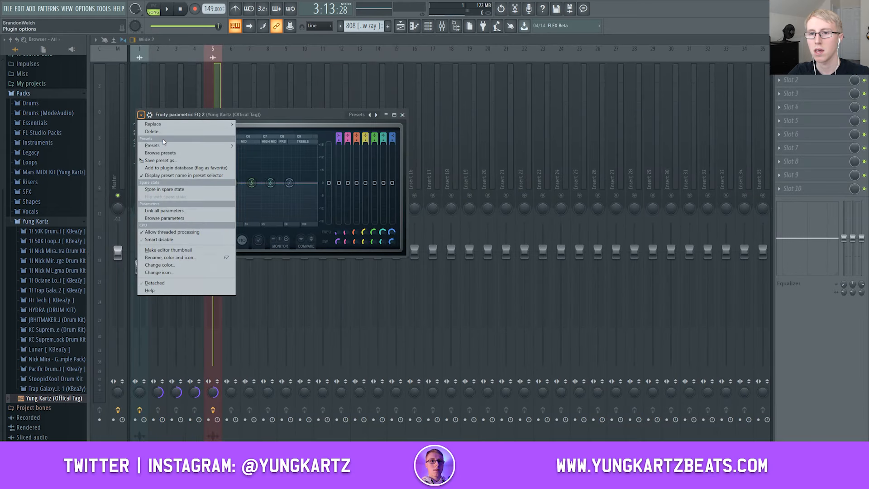
Apply the Tag preset to Fruity parametric EQ 2 on the tag's mixer track, Insert 5.
{"action": "mouse_move", "coordinate": [173, 147]}
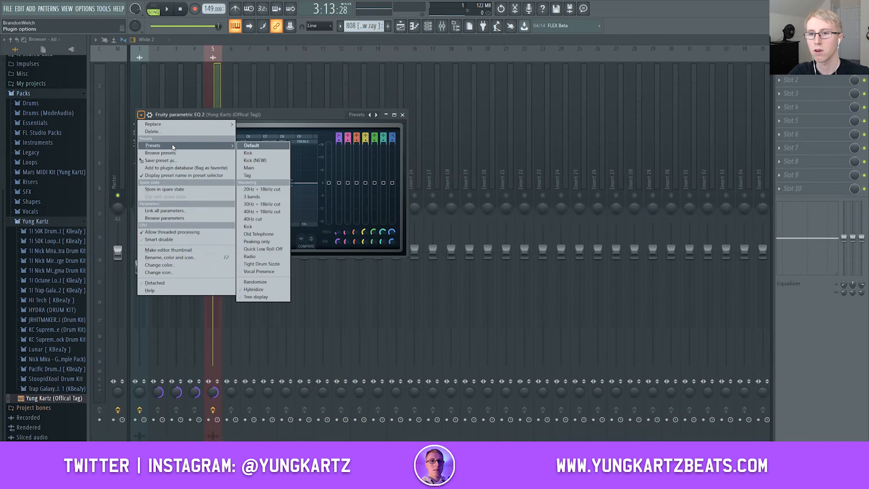
{"action": "left_click", "coordinate": [261, 174]}
{"action": "left_click", "coordinate": [402, 115]}
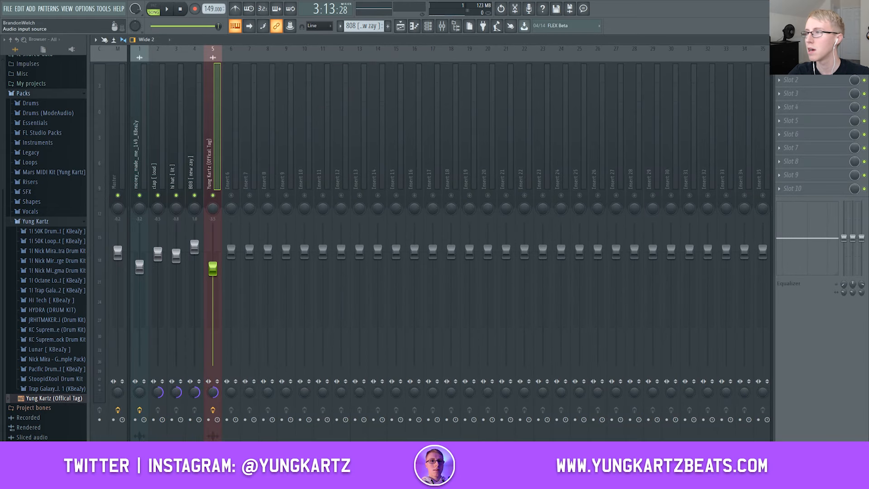
{"action": "key", "text": "F9"}
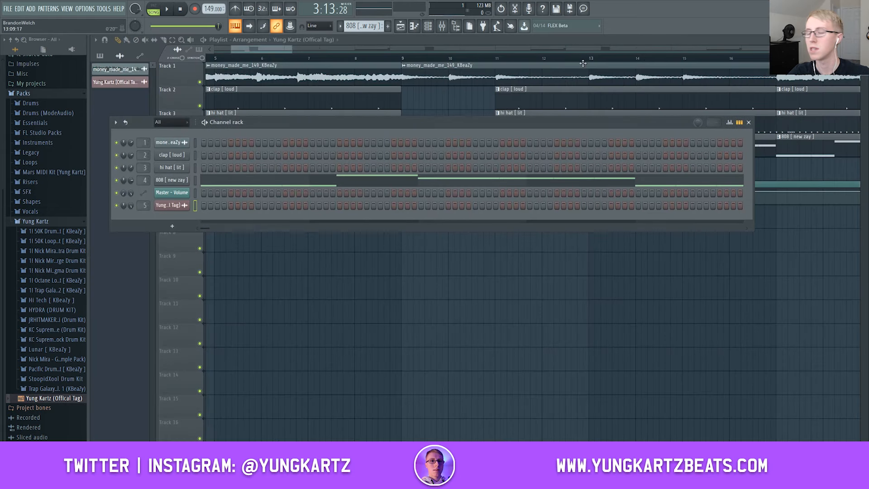
Audition the vocal tag within the beat, starting from bar 7.
{"action": "left_click", "coordinate": [267, 50]}
{"action": "scroll", "coordinate": [343, 359], "scroll_direction": "down", "scroll_amount": 4}
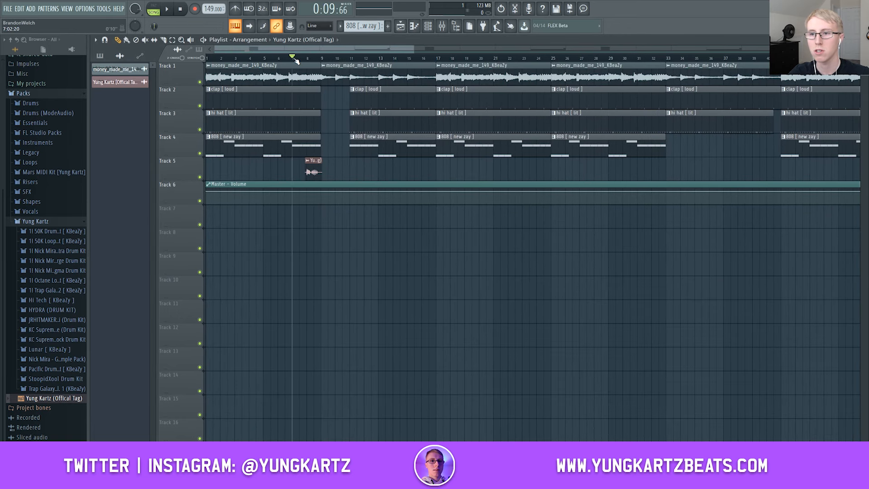
{"action": "key", "text": "space"}
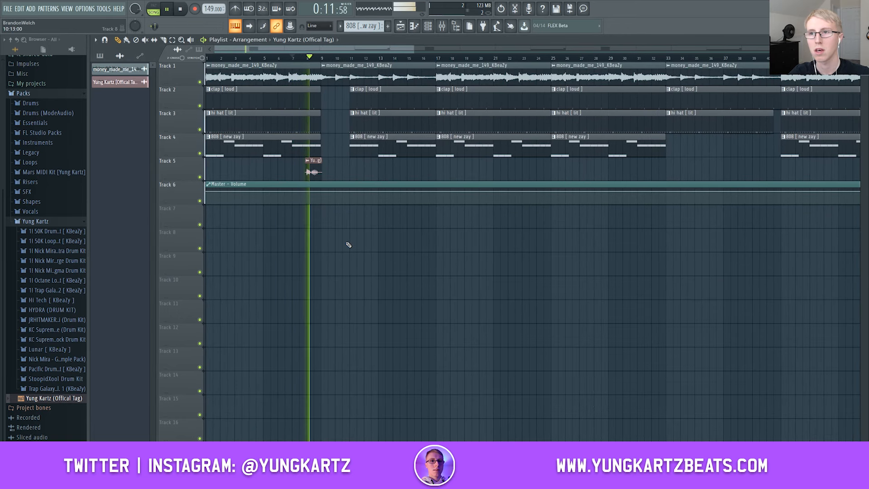
{"action": "key", "text": "space"}
Lower the volume of the money_made_me loop's mixer track slightly.
{"action": "key", "text": "F9"}
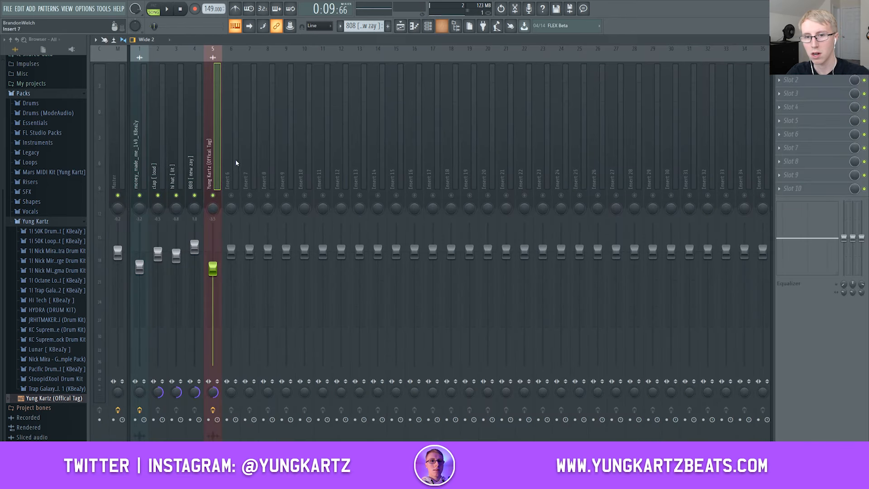
{"action": "left_click", "coordinate": [147, 152]}
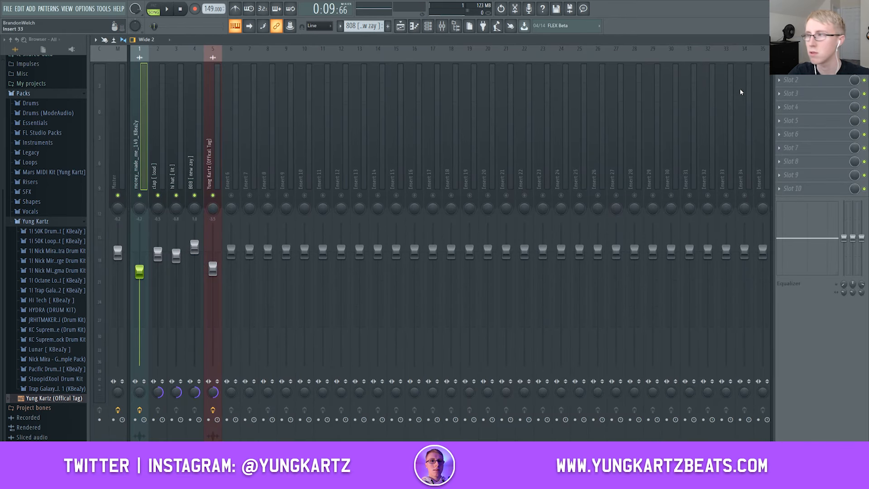
{"action": "key", "text": "Escape"}
Replay the passage around the tag with the lowered loop, and play the whole arrangement from the start.
{"action": "key", "text": "space"}
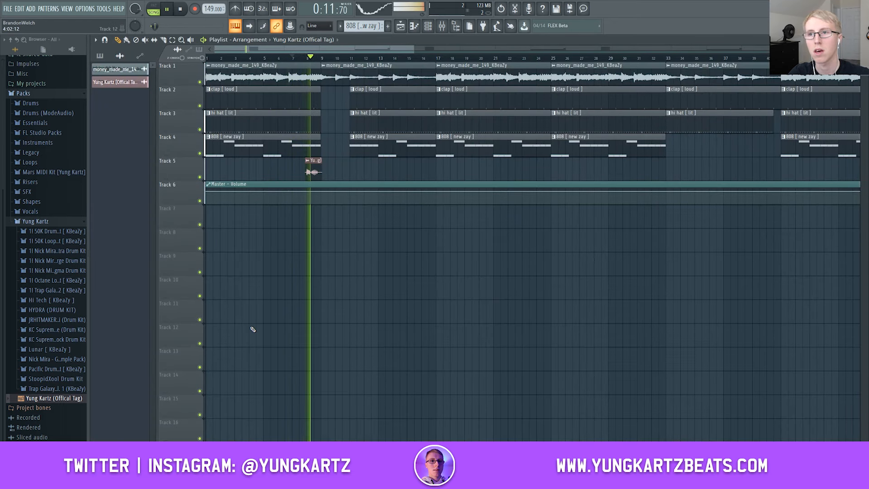
{"action": "scroll", "coordinate": [306, 371], "scroll_direction": "down", "scroll_amount": 6}
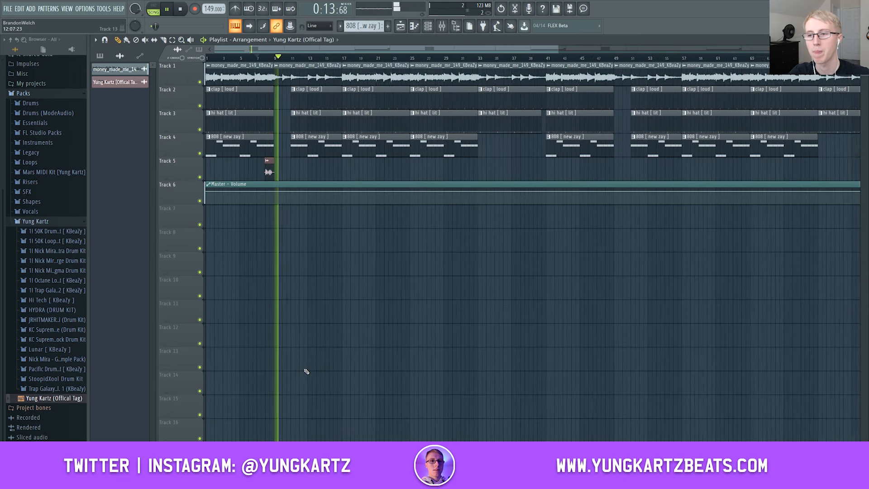
{"action": "left_click", "coordinate": [180, 9]}
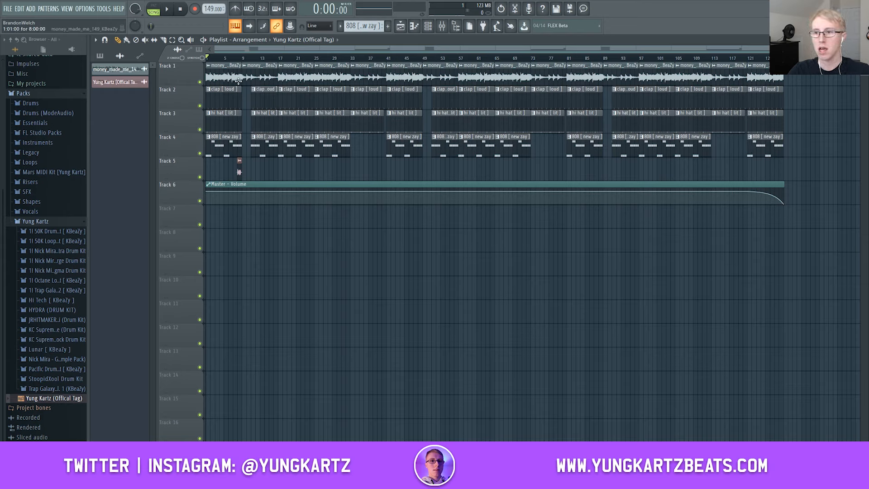
{"action": "left_click", "coordinate": [168, 10]}
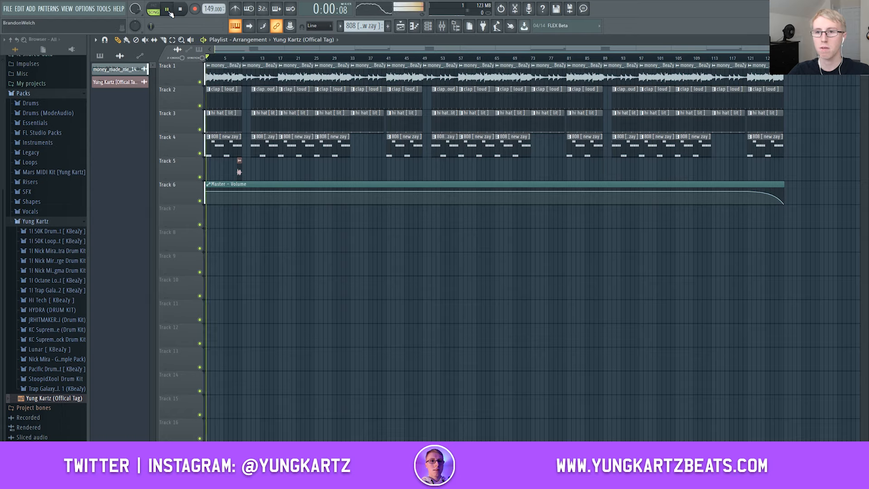